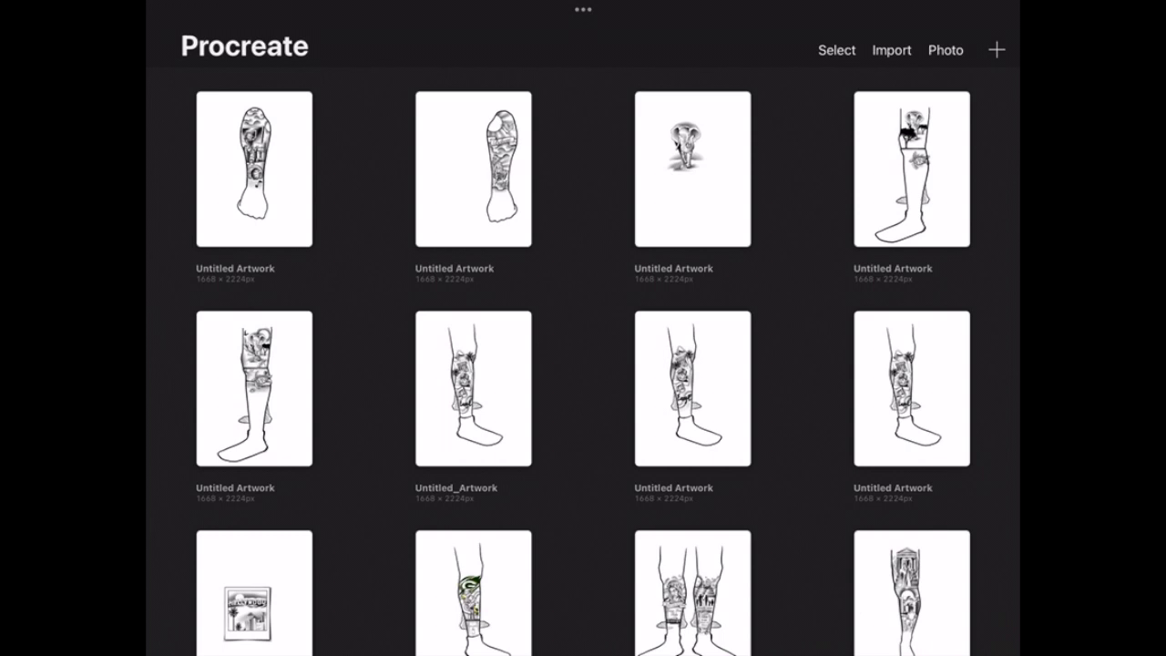
Step: Show the New canvas presets from the Gallery, such as Screen Size, Square, 4K and A4
click(996, 49)
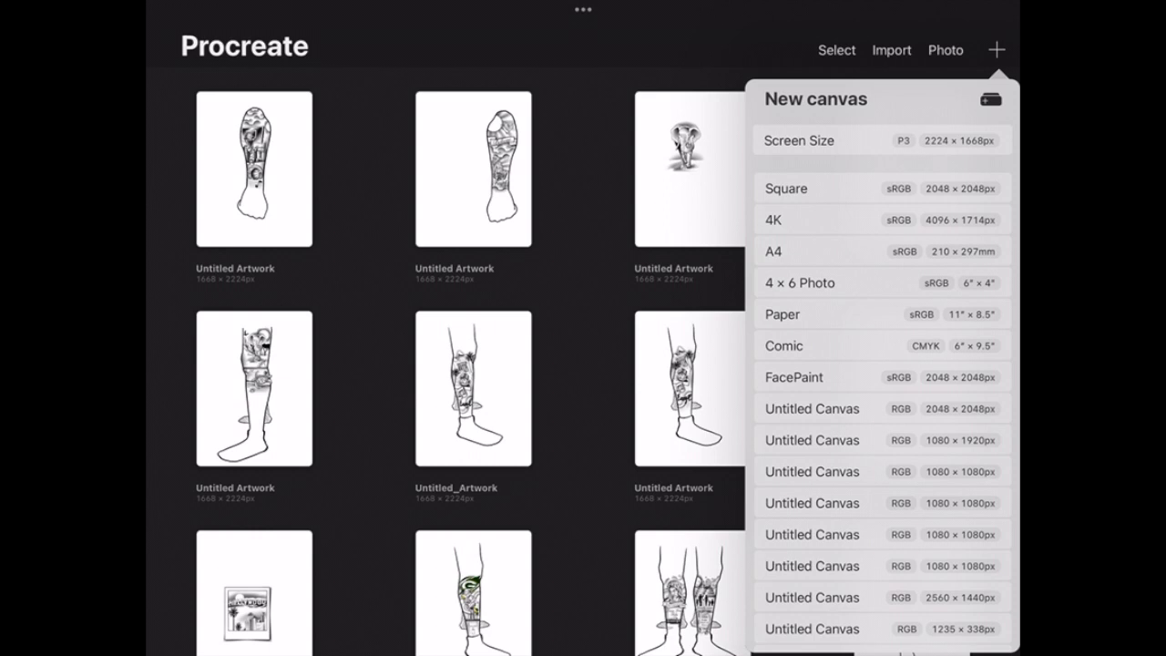
Step: Create a Screen Size 2224 × 1668px canvas and insert the polaroid-stack photo onto it
click(799, 140)
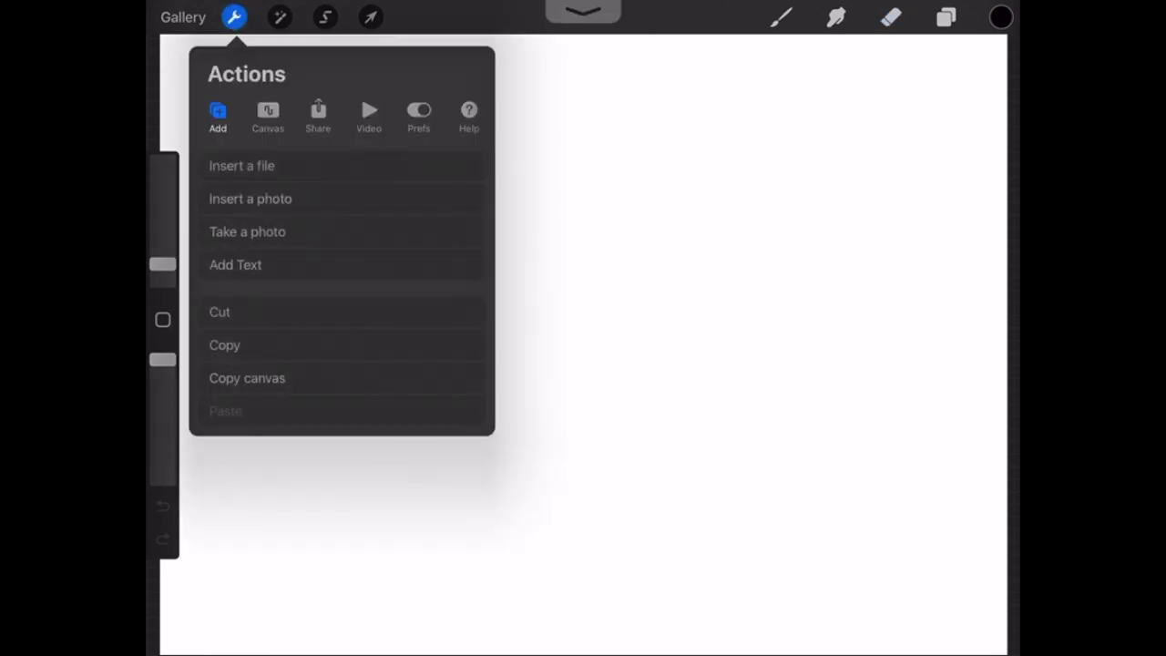
click(250, 199)
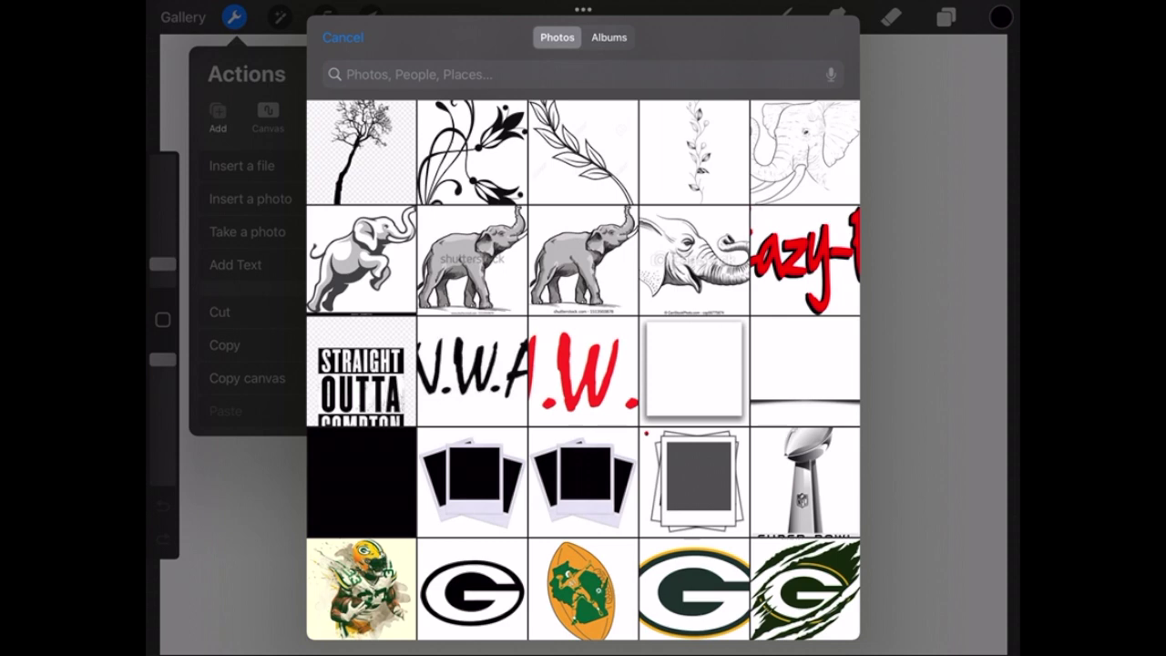
click(698, 481)
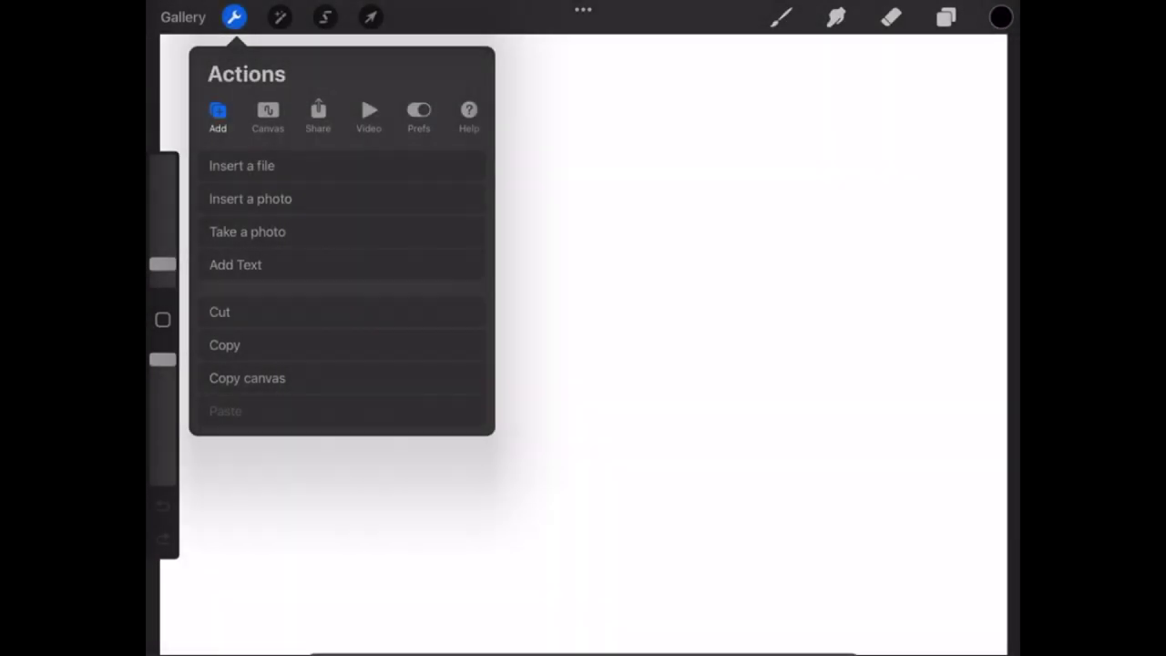
Step: Scale the polaroid stack up near the canvas centre and add an empty Layer 2 above it
drag(671, 237, 793, 119)
mouse_move(513, 135)
mouse_down()
mouse_move(409, 190)
mouse_move(413, 119)
mouse_move(367, 152)
mouse_move(369, 131)
mouse_up()
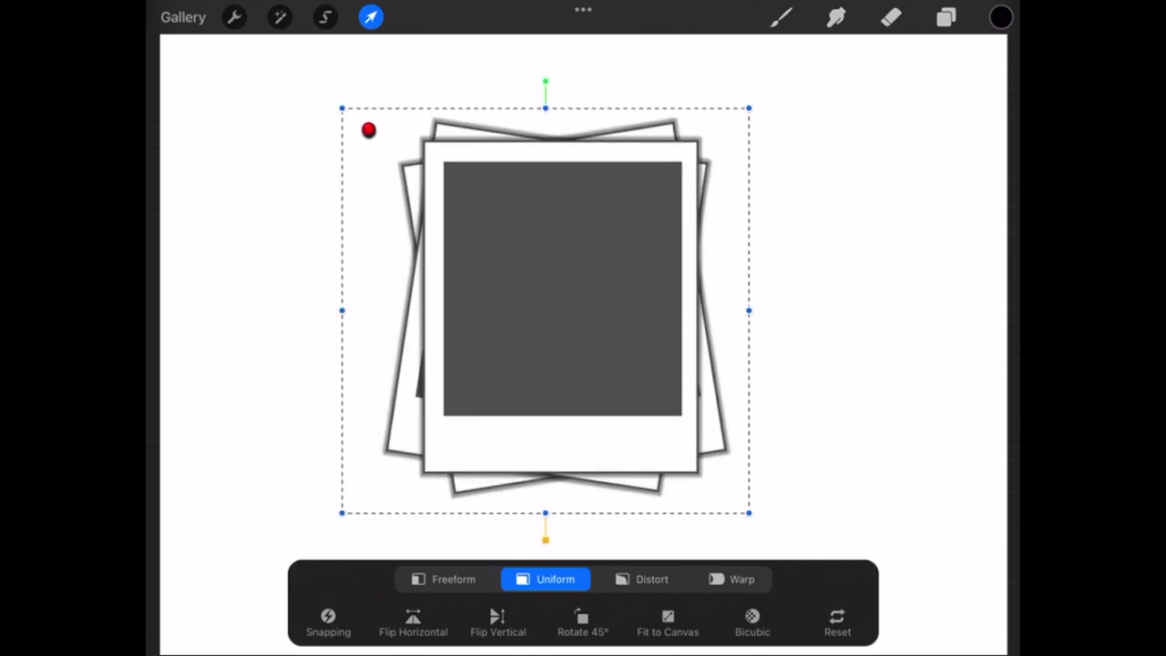
click(946, 17)
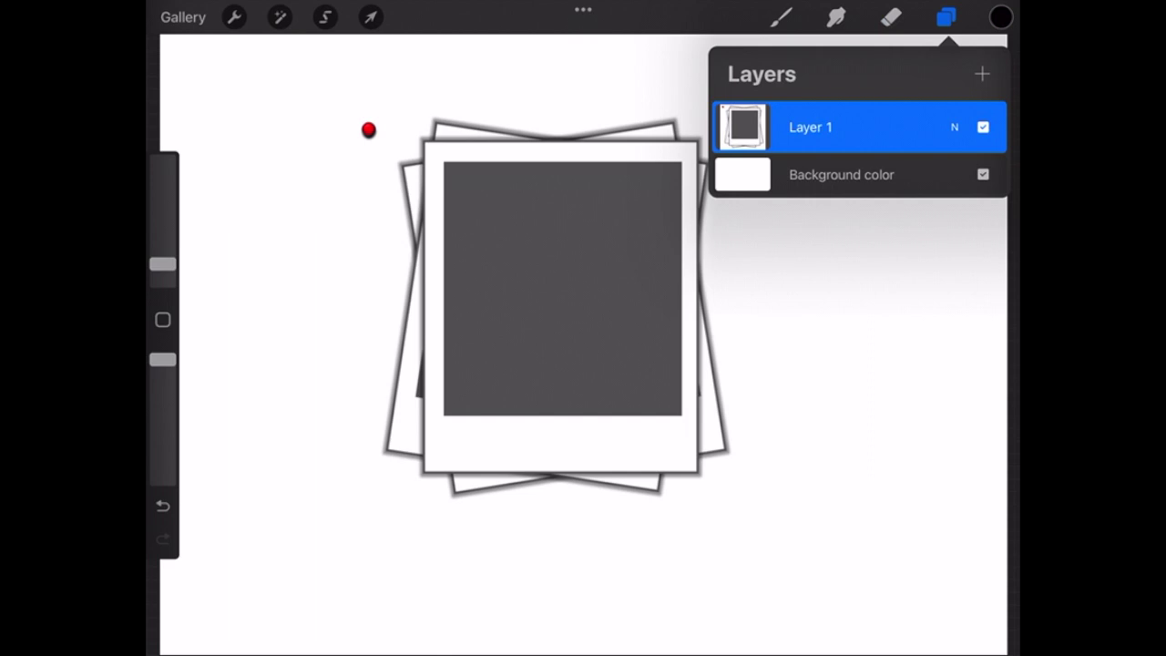
click(981, 74)
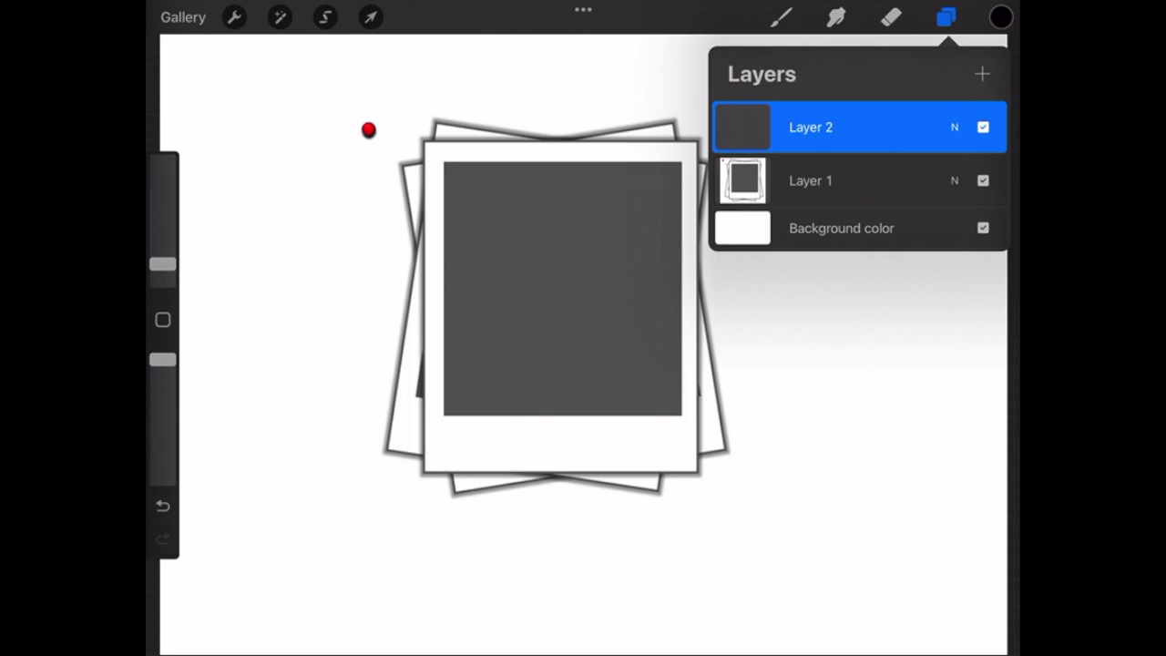
Step: Browse the Brush Library sets with Studio Pen selected, then show the layers with Layer 2 active
click(946, 17)
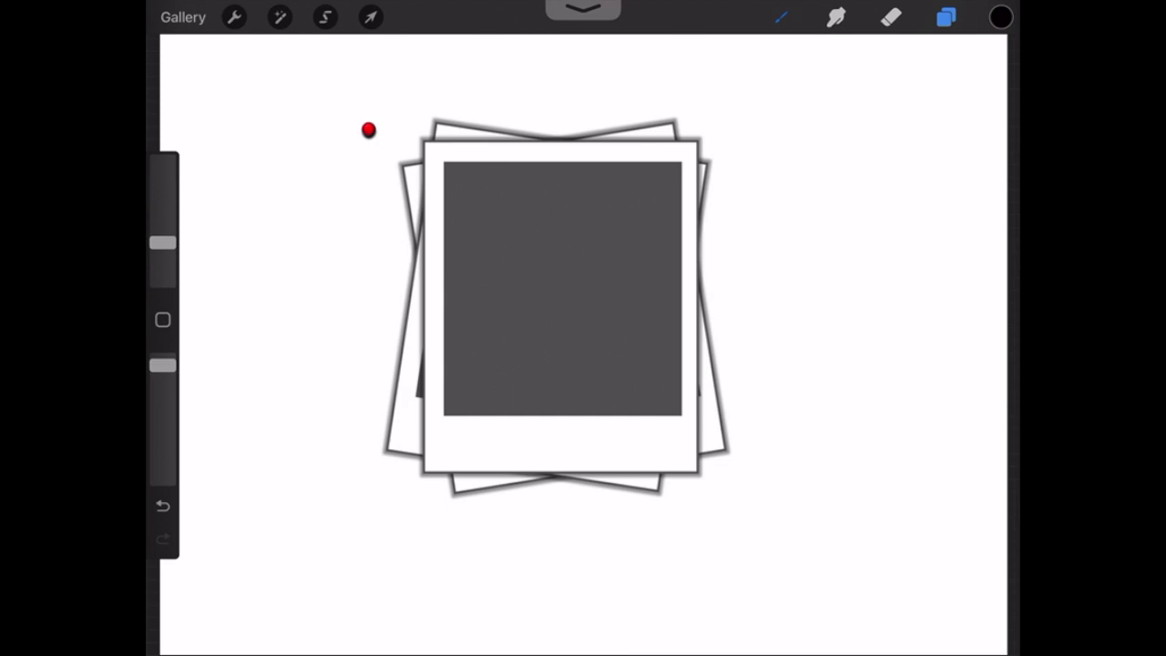
click(781, 17)
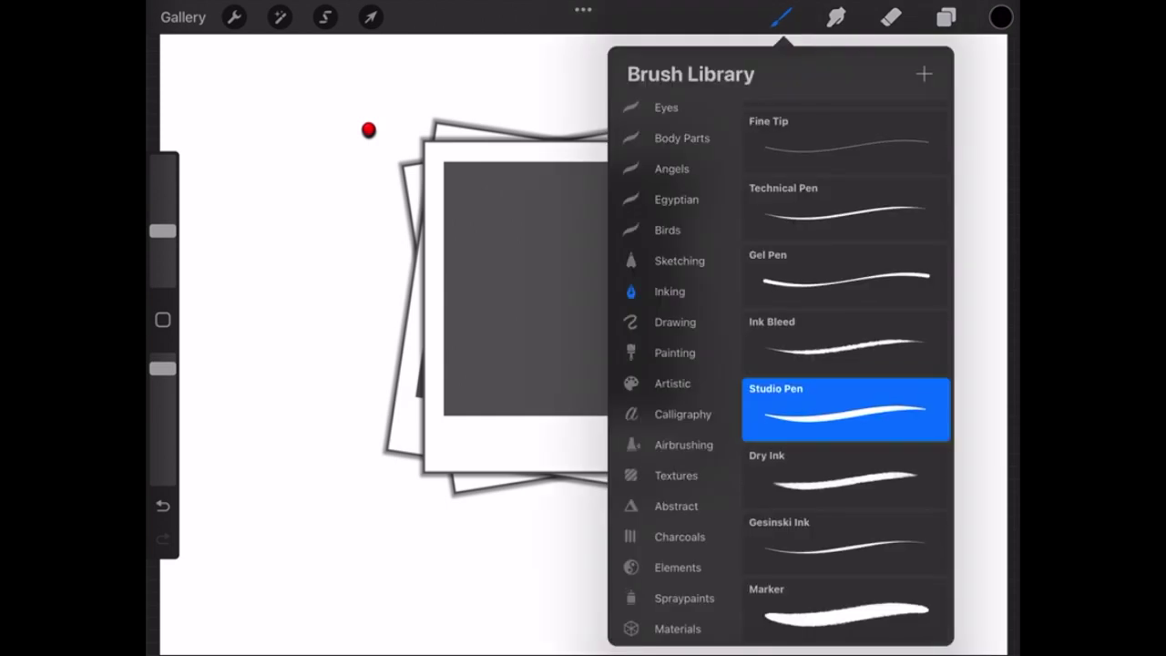
scroll(674, 364, up, 5)
scroll(674, 364, down, 5)
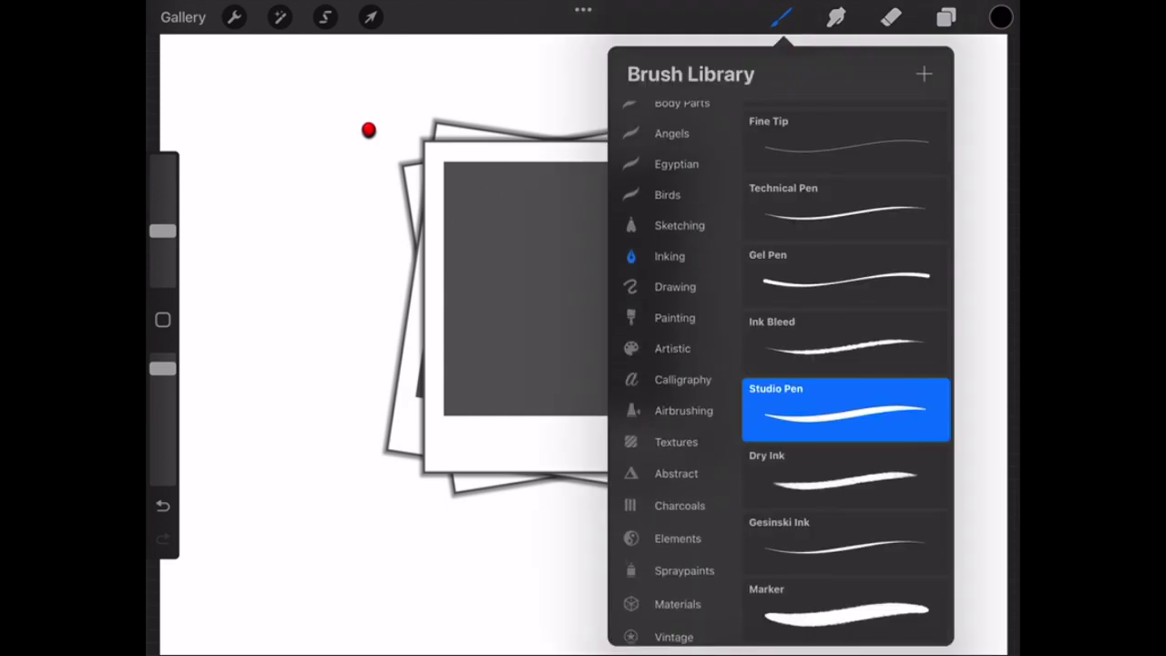
scroll(674, 365, up, 1)
scroll(674, 364, up, 1)
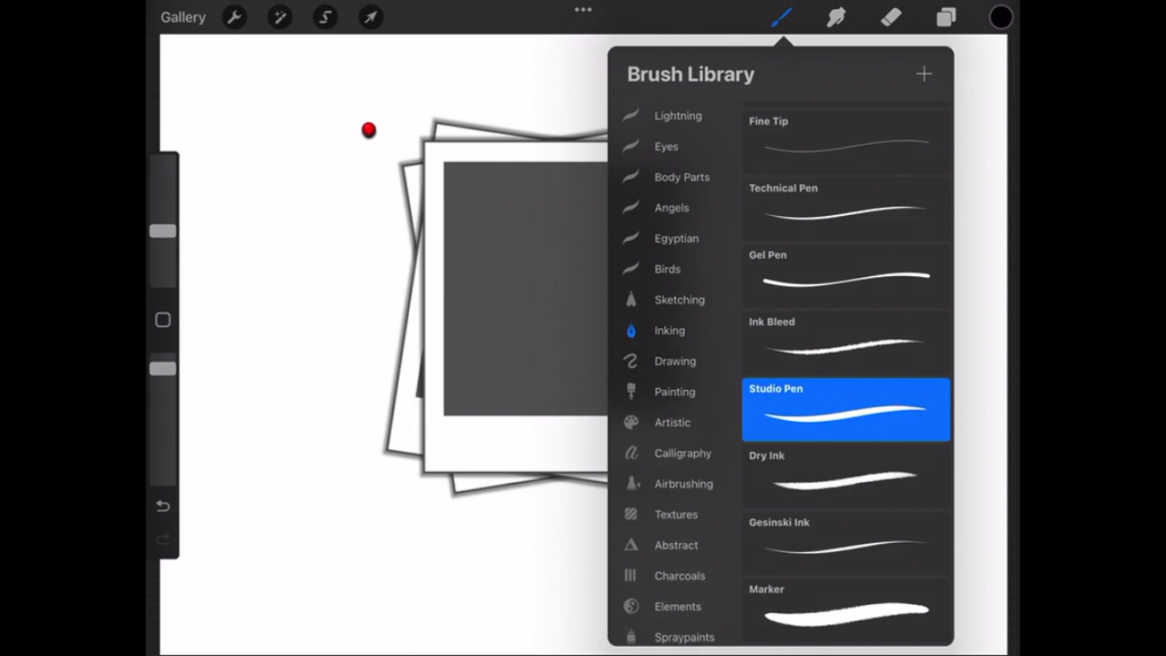
scroll(846, 382, down, 1)
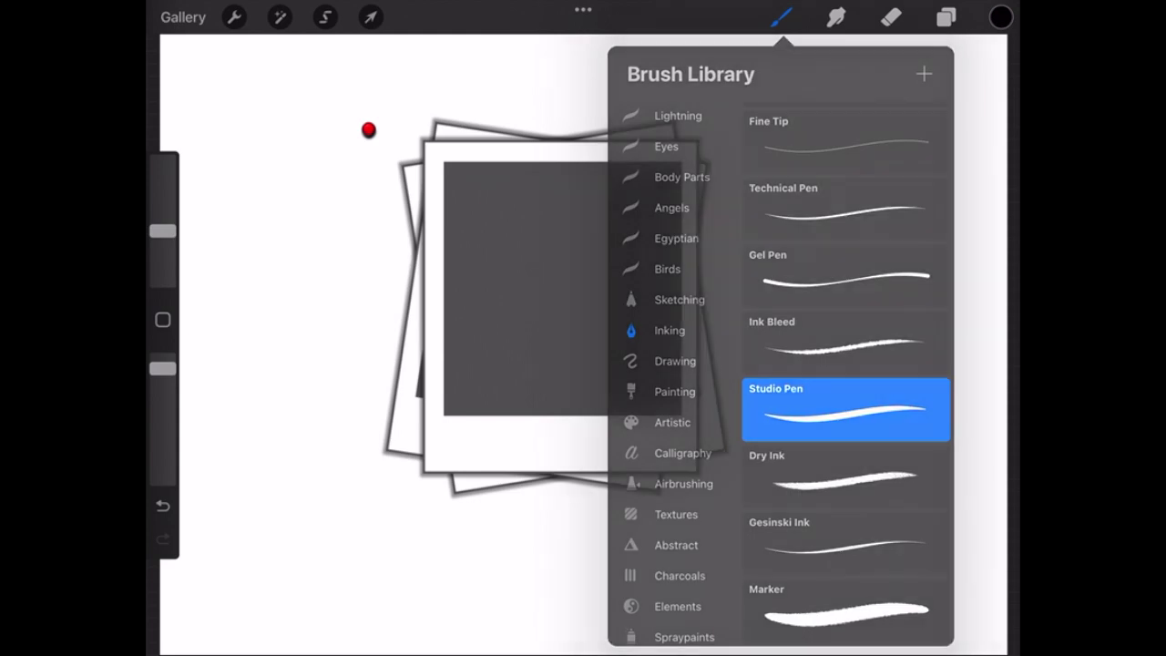
click(946, 17)
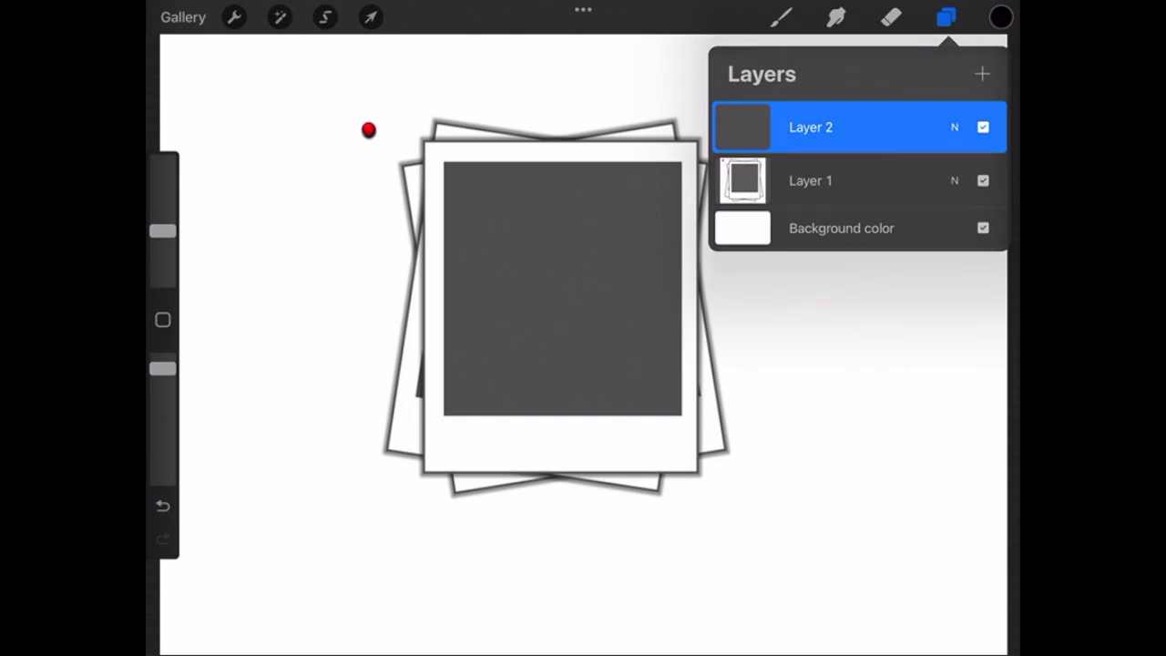
Step: Set the brush to about 22% size and roughly 93% opacity
click(781, 17)
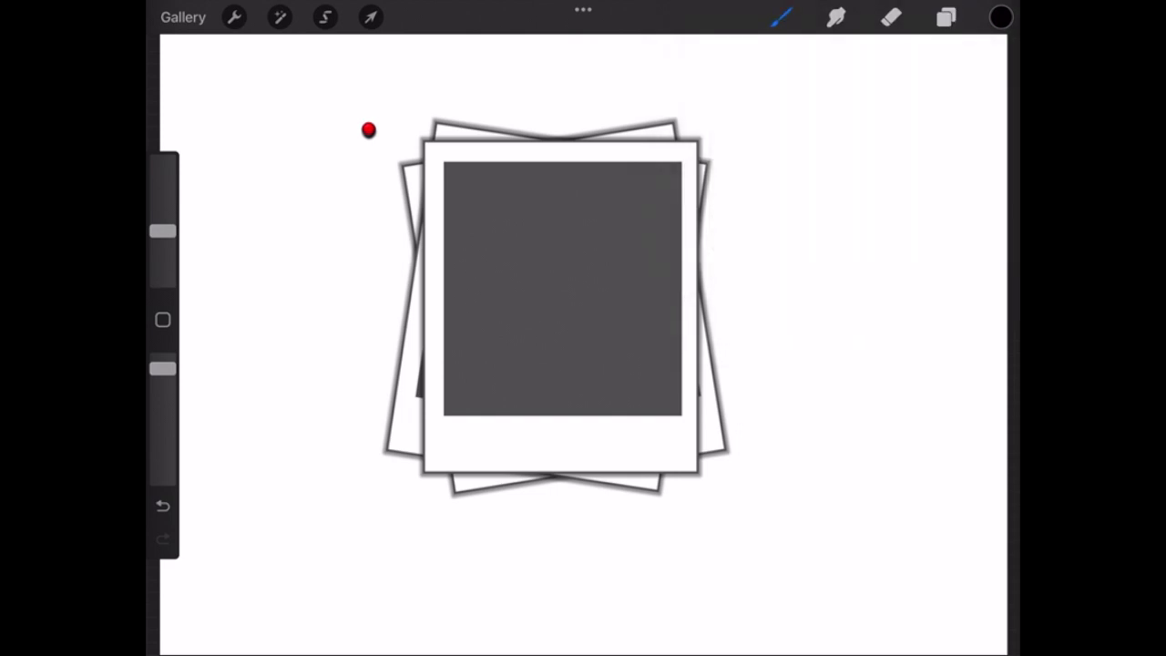
mouse_move(162, 230)
mouse_down()
mouse_move(162, 268)
mouse_move(163, 188)
mouse_move(162, 236)
mouse_move(162, 224)
mouse_up()
mouse_move(162, 367)
mouse_down()
mouse_move(163, 438)
mouse_move(163, 359)
mouse_up()
mouse_move(162, 224)
mouse_down()
mouse_move(162, 234)
mouse_move(162, 221)
mouse_up()
scroll(300, 114, up, 3)
scroll(265, 86, up, 2)
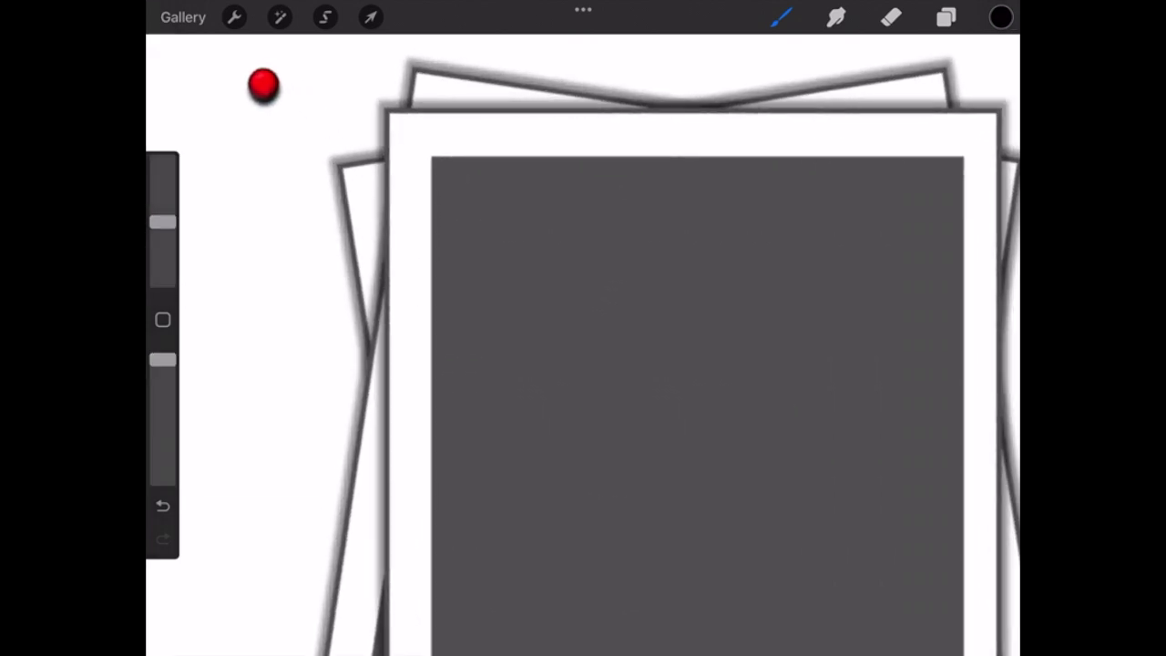
scroll(292, 55, up, 1)
scroll(301, 41, up, 1)
Step: Draw straight black lines along the front polaroid's left and top edges
drag(407, 51, 401, 642)
key(ctrl+z)
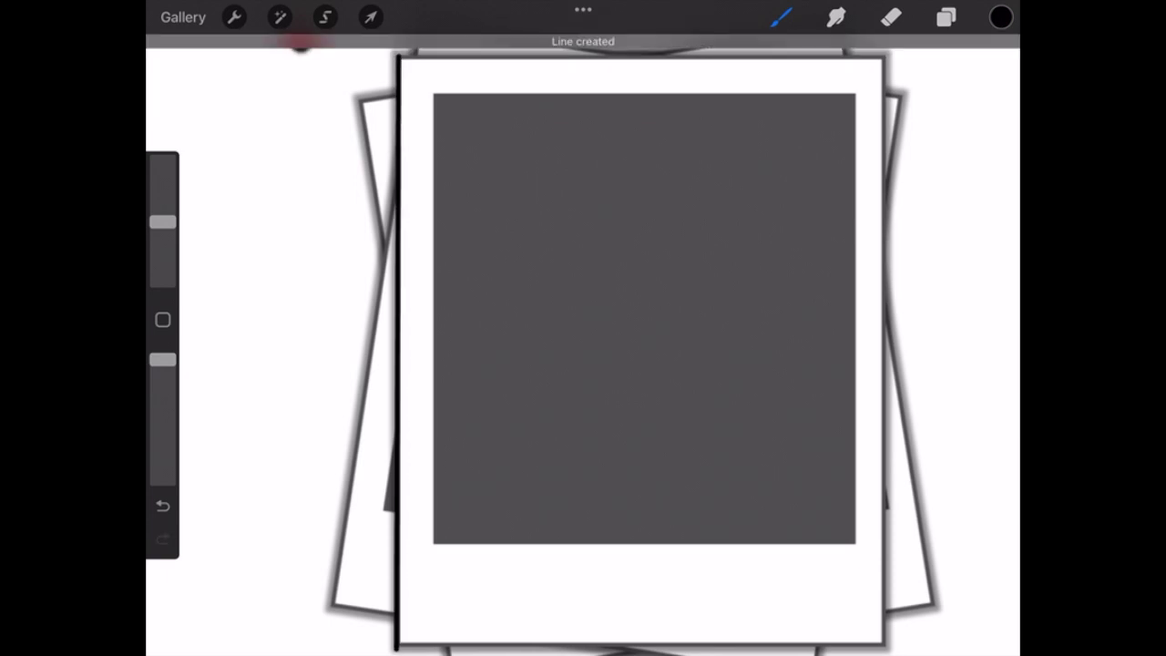
drag(300, 40, 307, 143)
scroll(272, 142, up, 1)
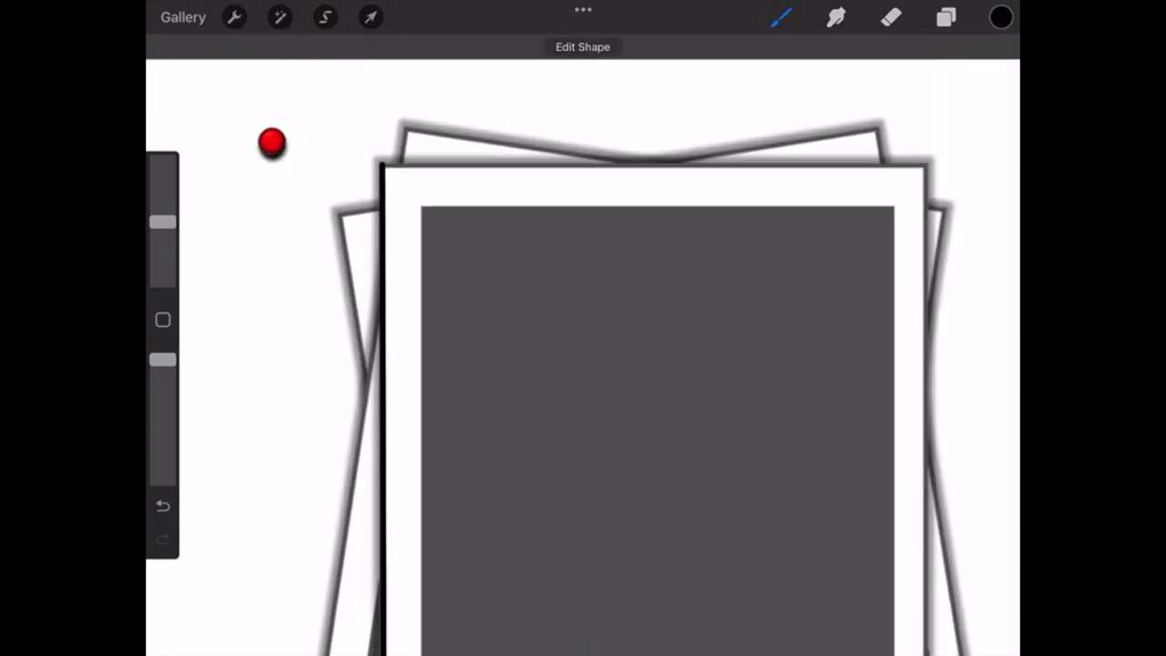
drag(381, 164, 925, 164)
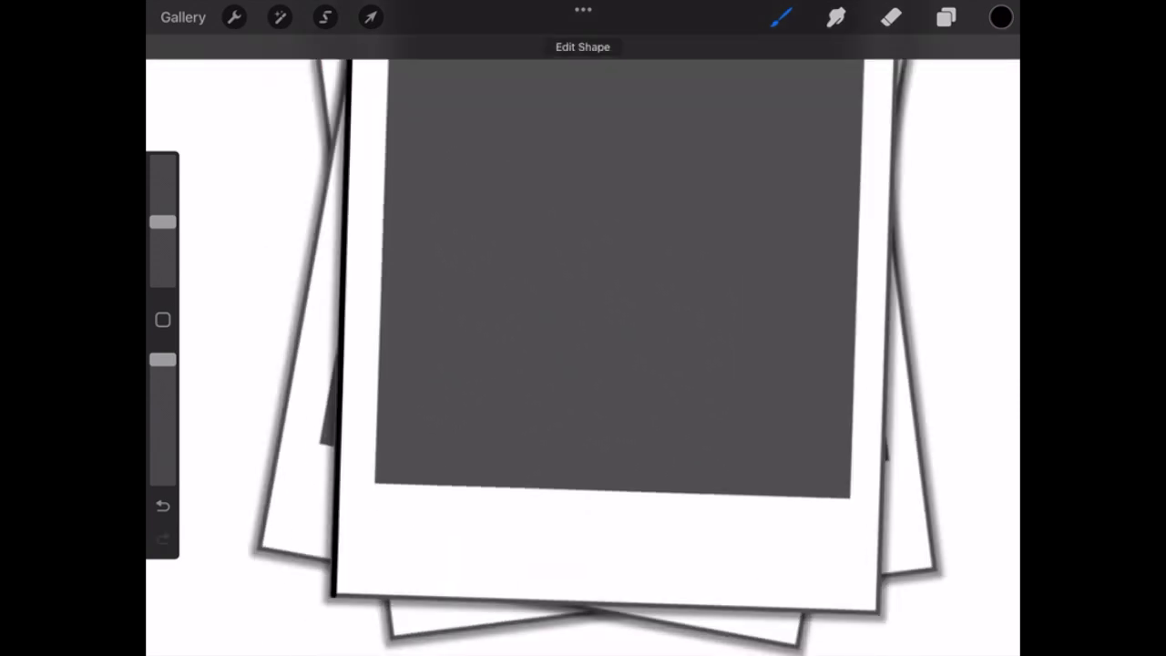
drag(271, 142, 286, 70)
Step: Duplicate the outline layer and resize the copy with Transform
key(l)
key(ctrl+j)
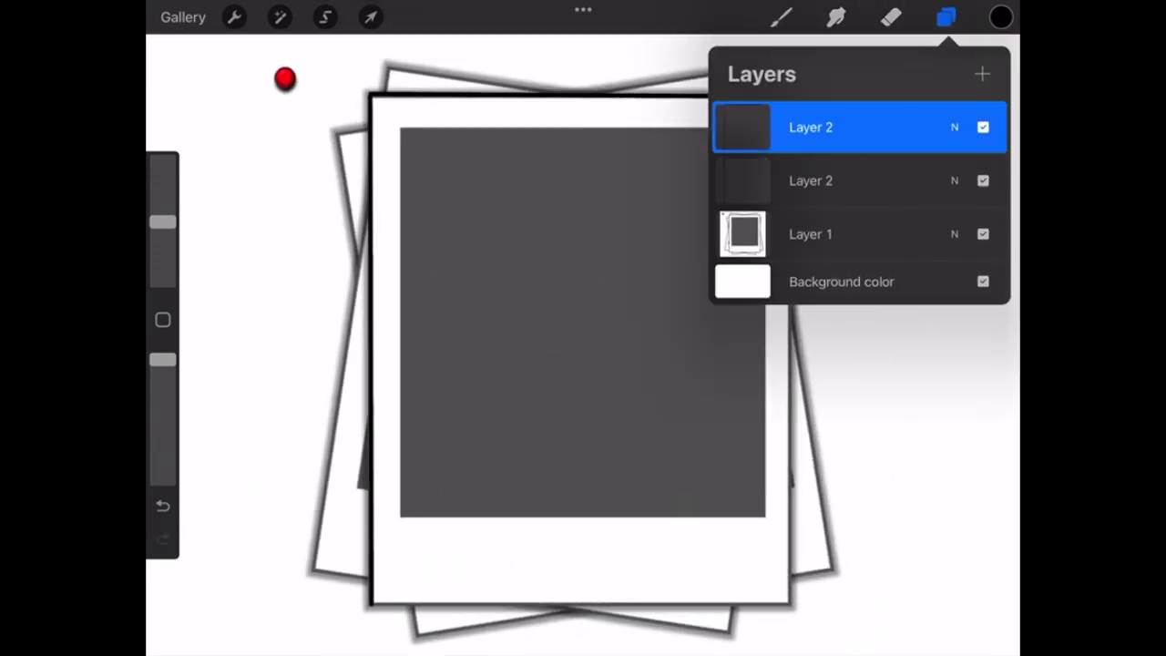
key(v)
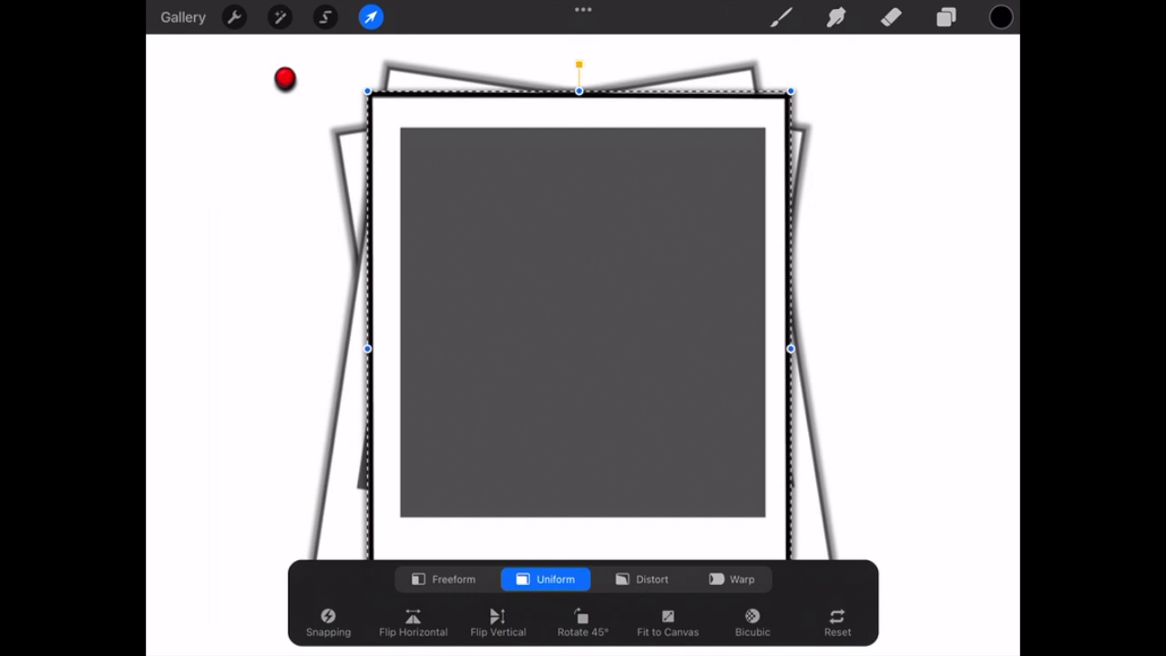
key(b)
scroll(350, 61, down, 1)
key(v)
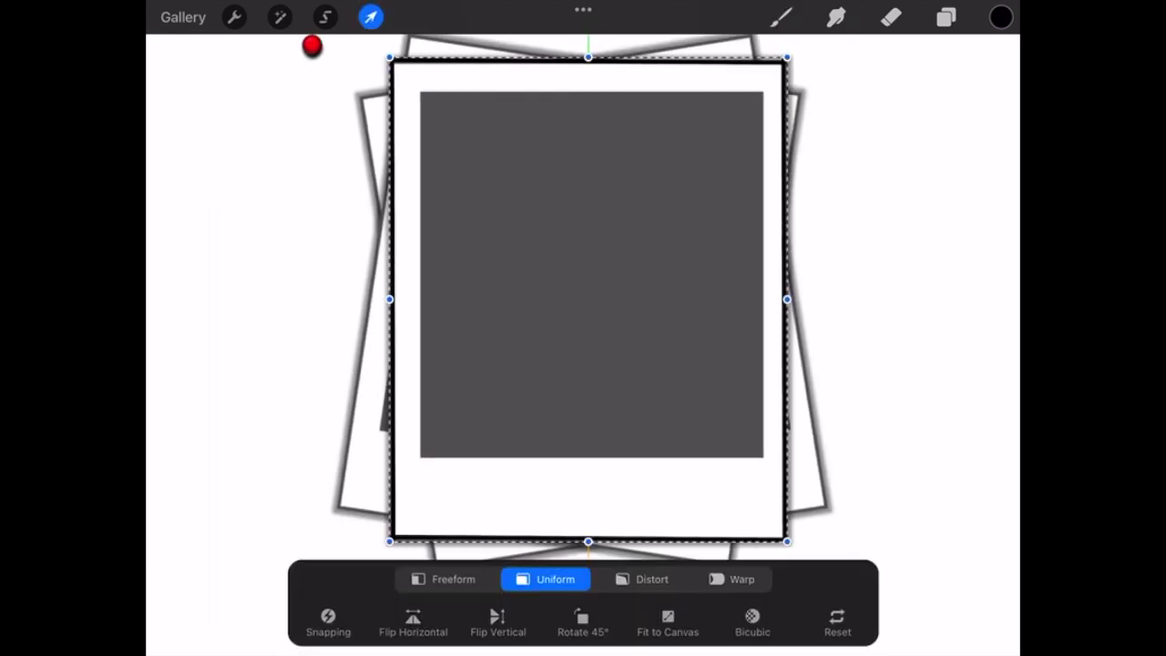
key(b)
Step: Switch to a 3% eraser and fit the whole canvas back on screen
key(e)
scroll(583, 346, up, 3)
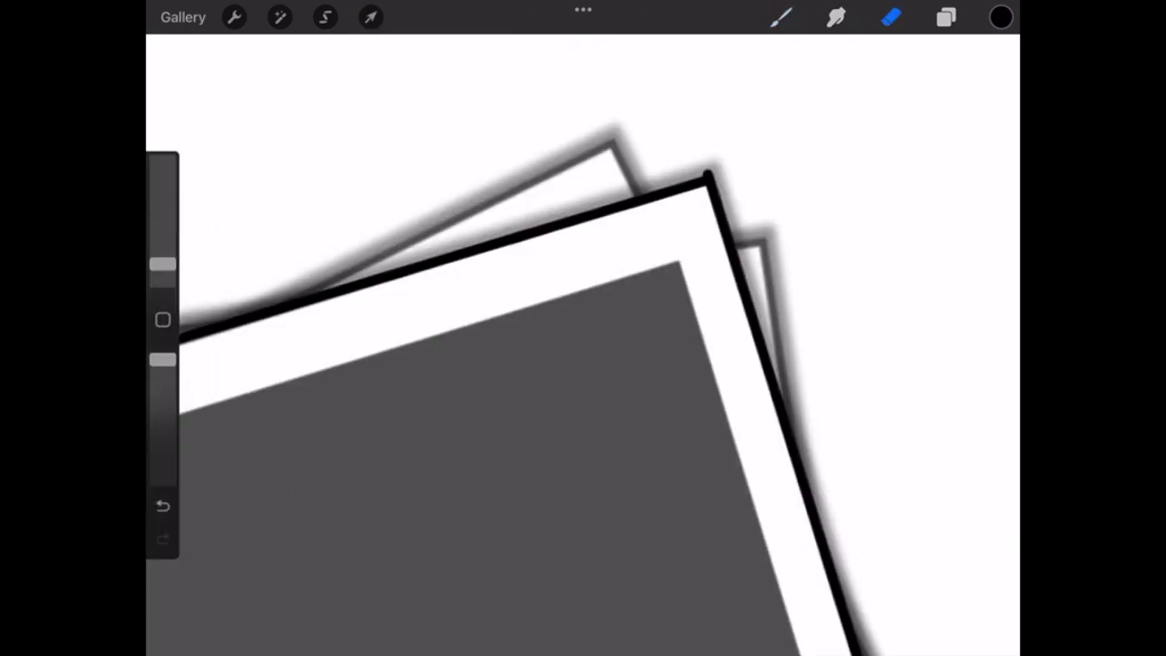
drag(162, 264, 162, 257)
drag(583, 365, 583, 228)
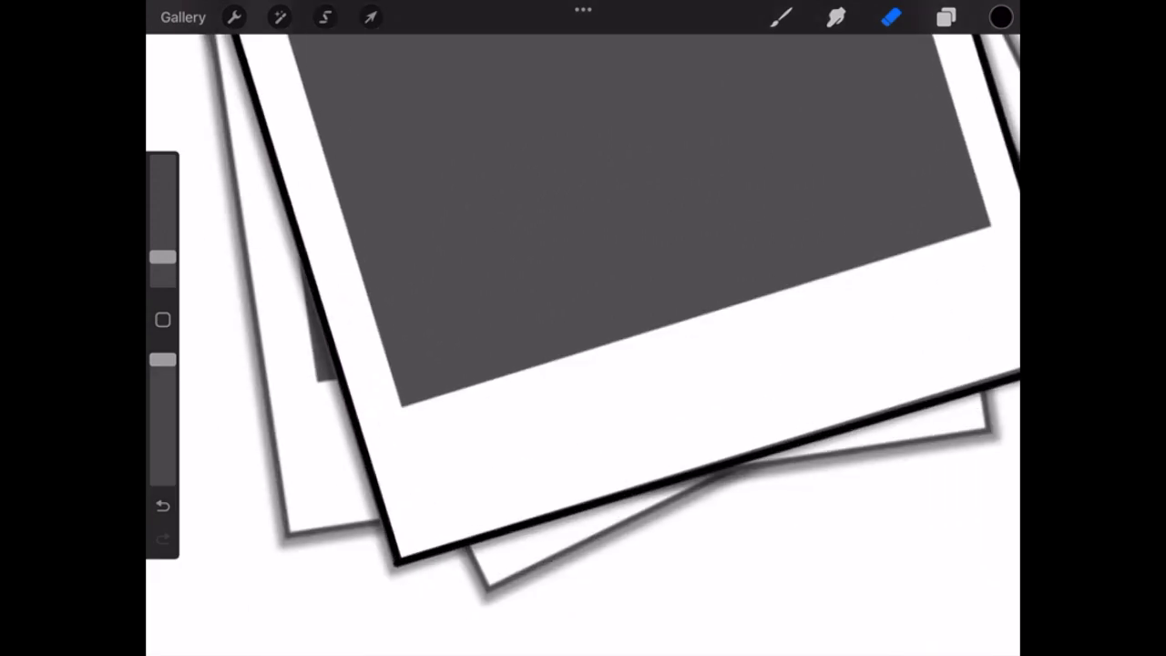
key(ctrl+0)
key(l)
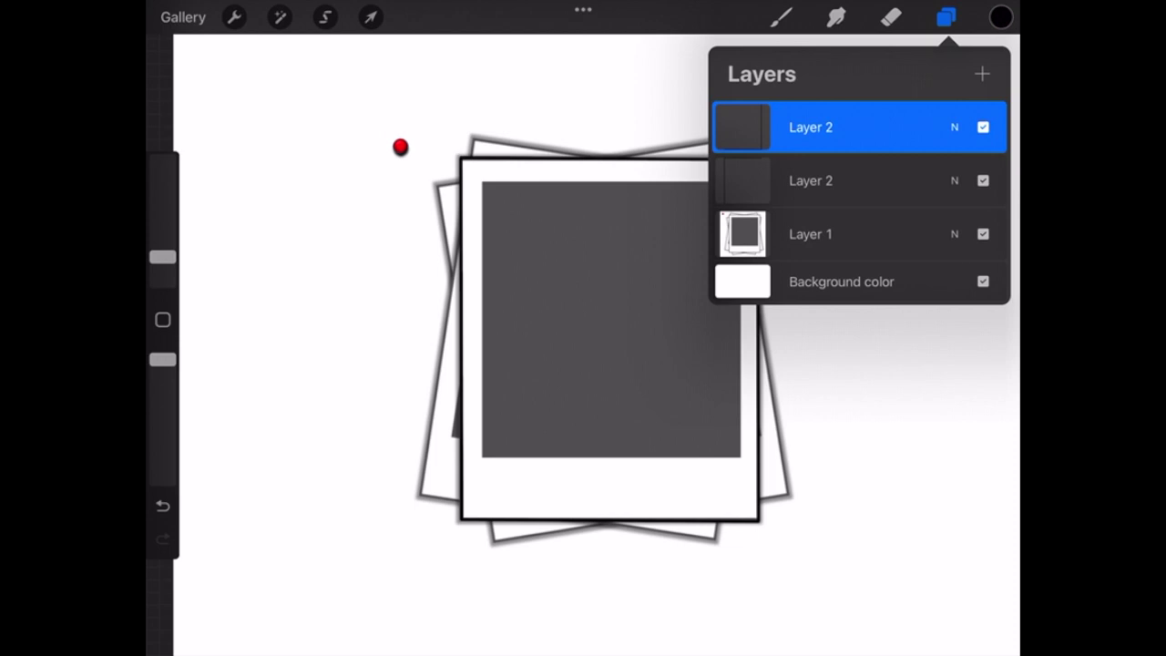
Step: Copy the frame outline and freeform-stretch the copy to fit the grey photo area
key(ctrl+e)
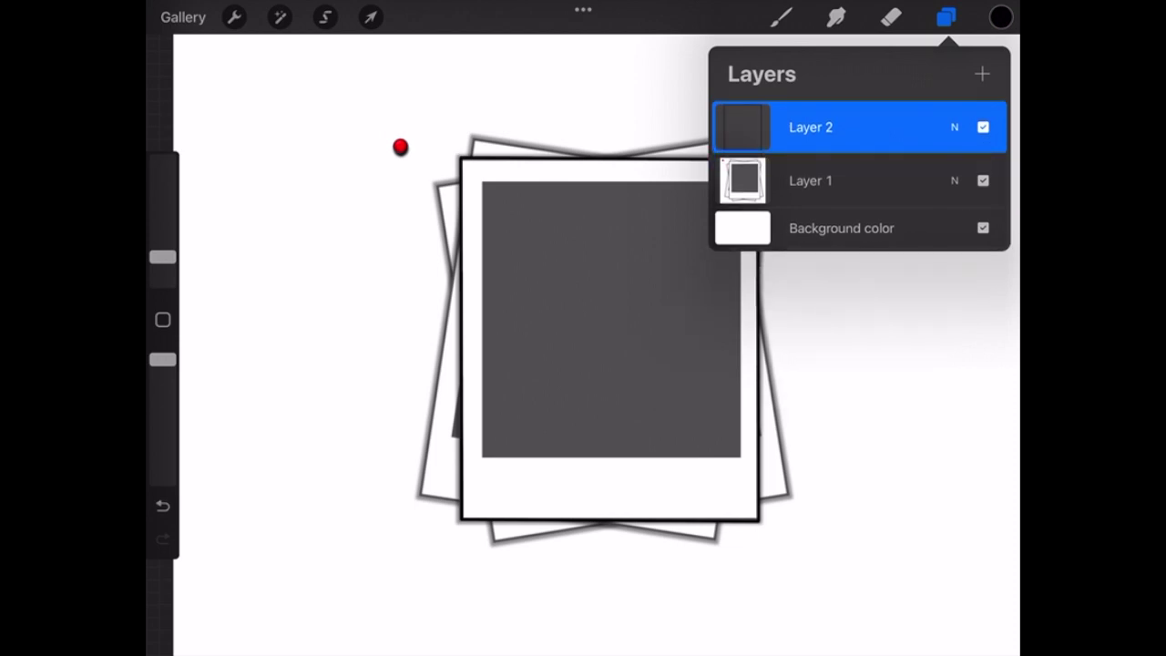
key(ctrl+shift+n)
key(alt+bracketleft)
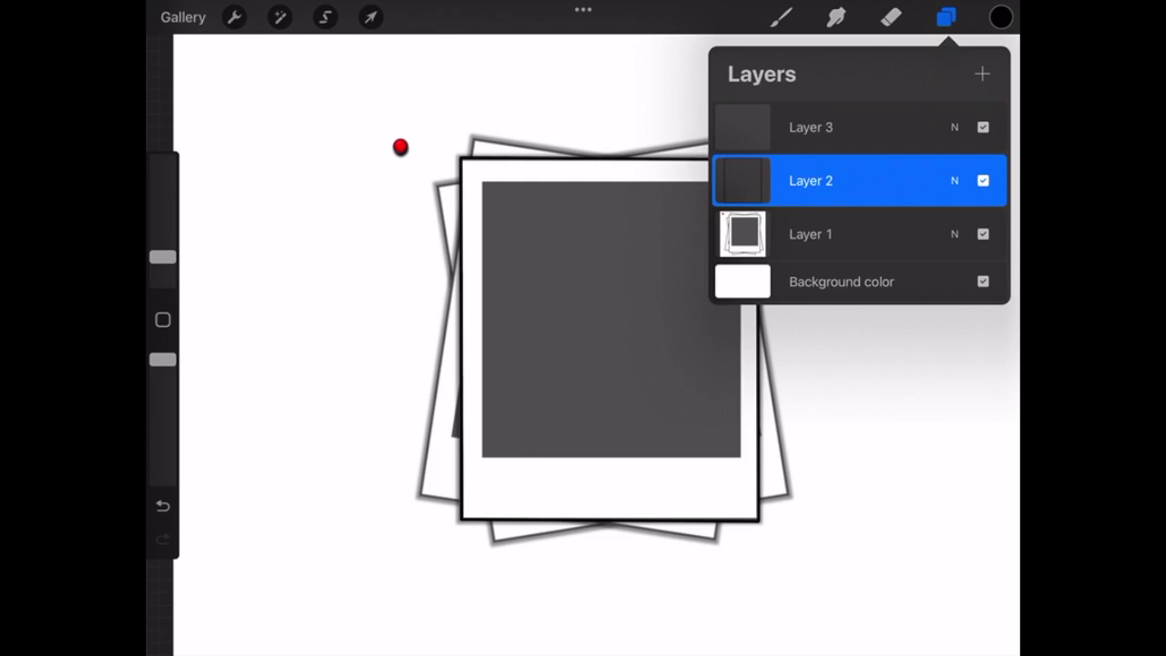
key(ctrl+j)
key(v)
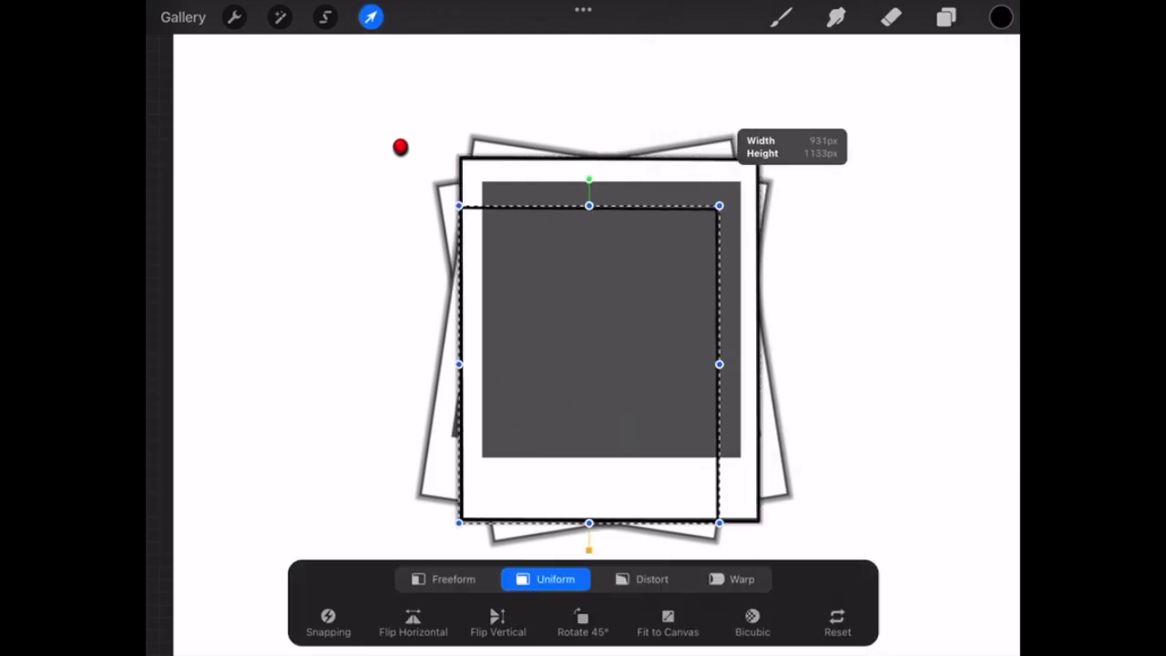
click(454, 578)
drag(503, 322, 483, 323)
scroll(583, 328, up, 3)
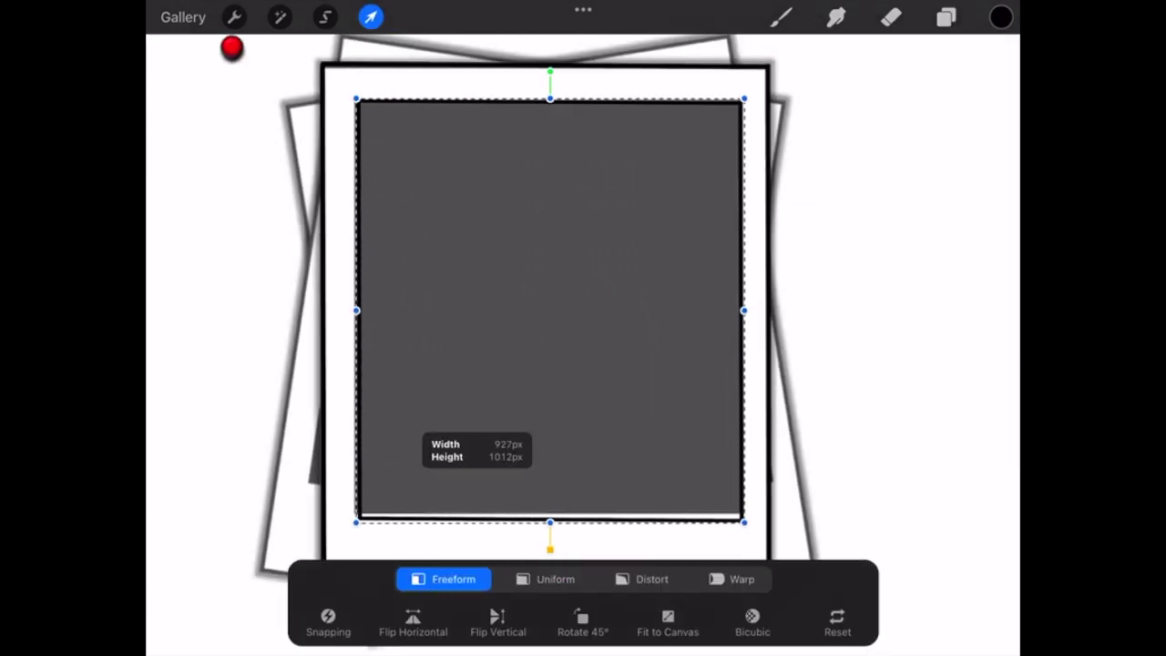
key(v)
Step: Hide the original polaroid Layer 1 and pinch-merge the two Layer 2 outline copies
scroll(582, 327, down, 3)
click(947, 16)
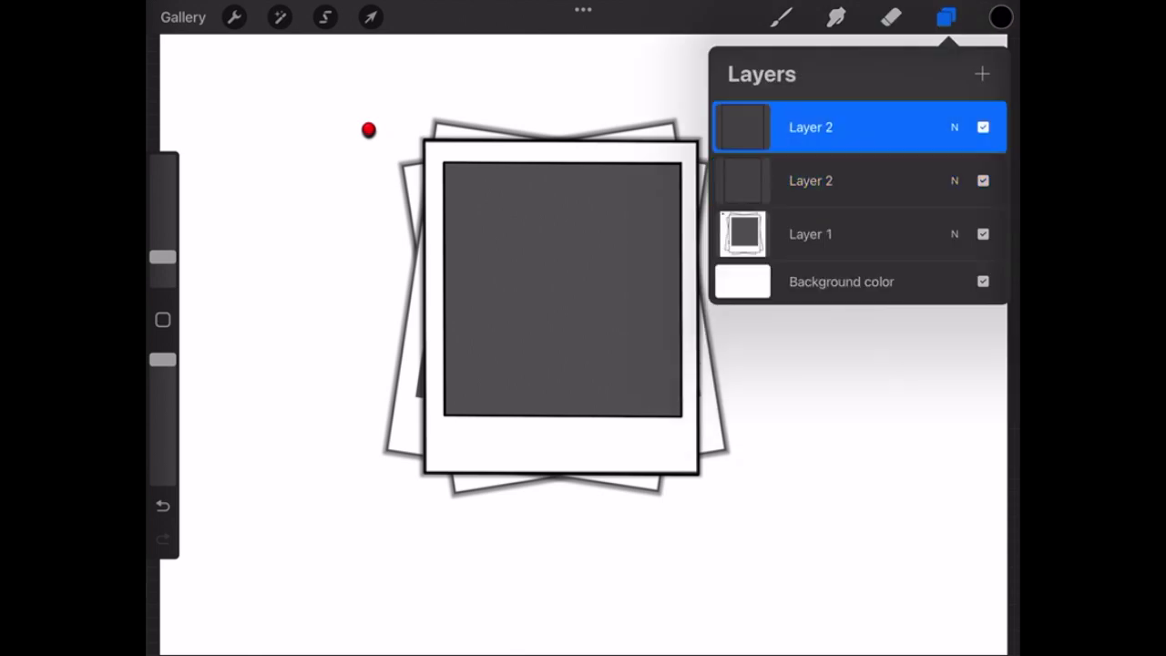
click(983, 234)
scroll(538, 310, right, 2)
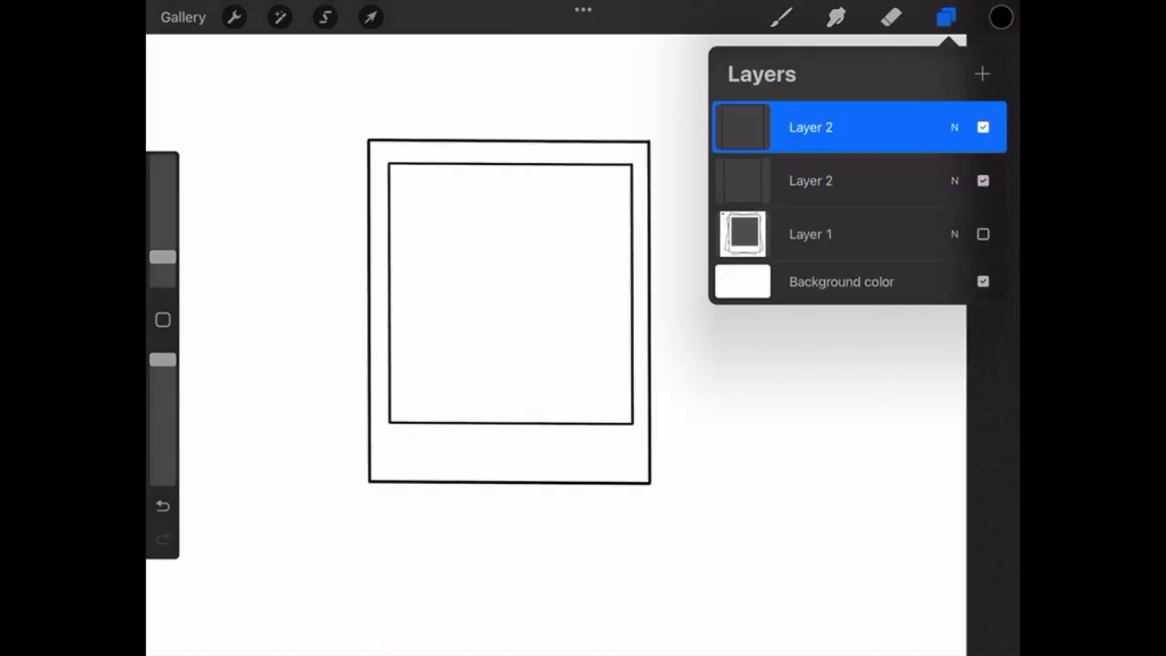
scroll(519, 309, up, 2)
scroll(528, 319, down, 1)
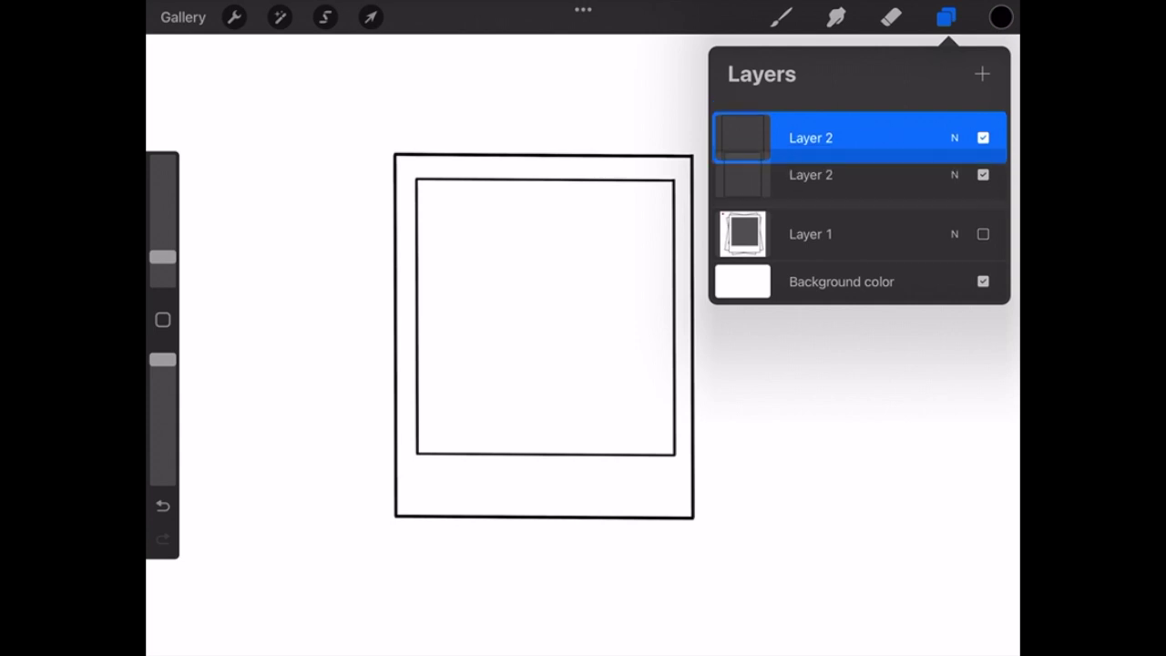
drag(811, 181, 811, 132)
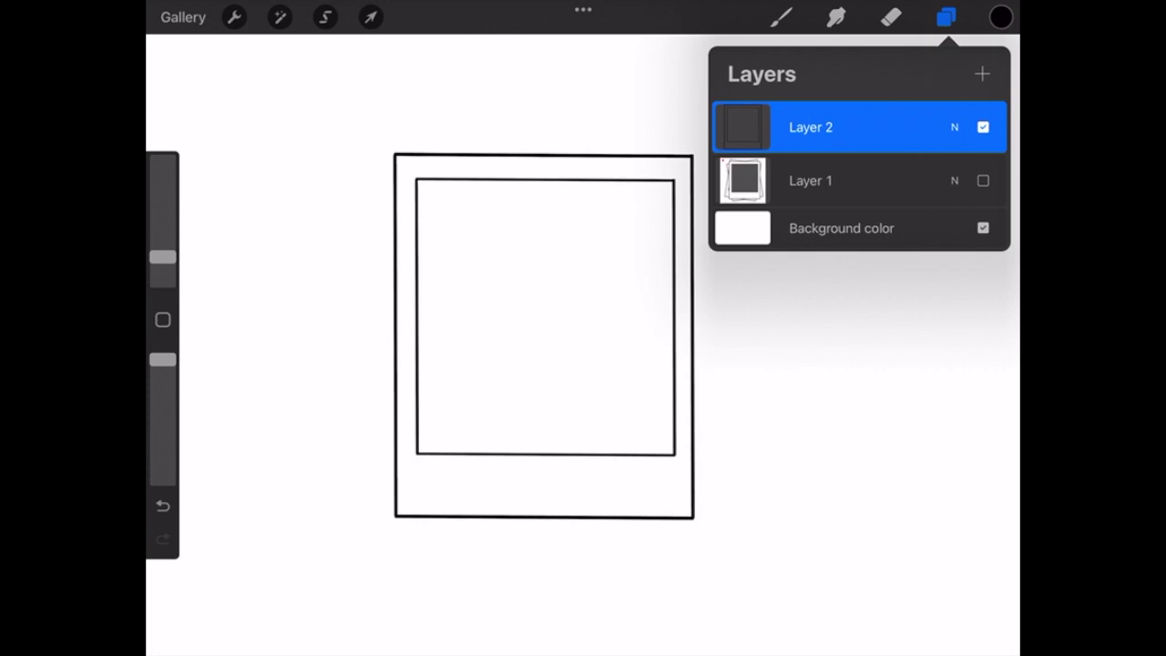
Step: On a new layer, stamp a Shadow Borders shadow strip under the frame's bottom edge
click(983, 127)
click(982, 74)
click(234, 17)
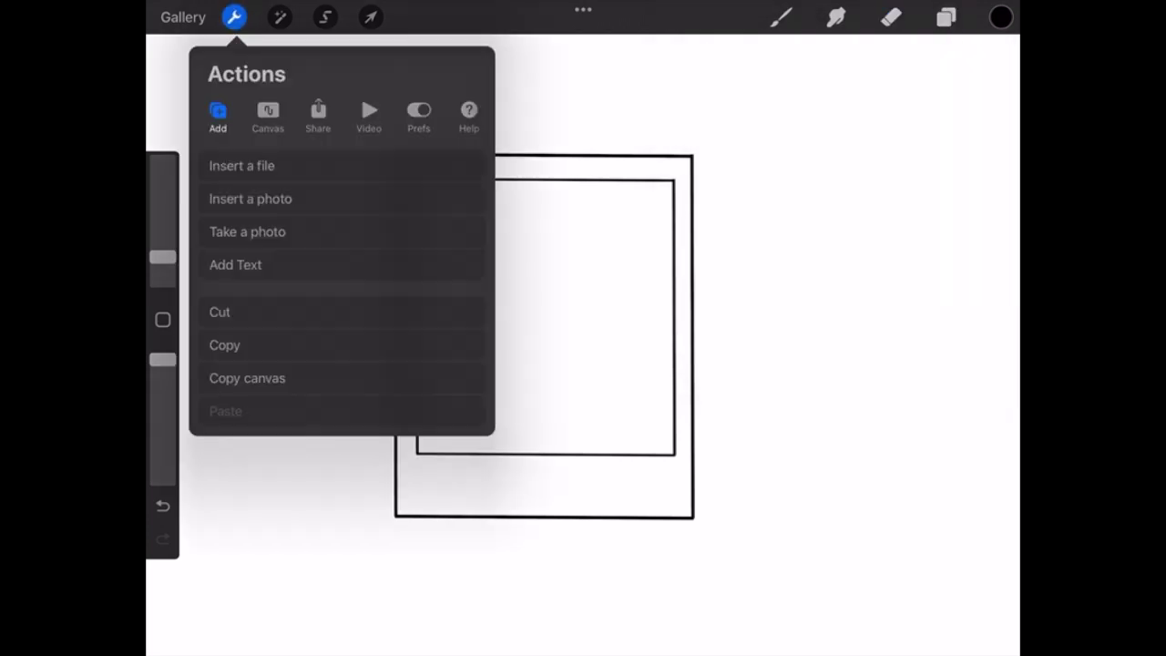
click(781, 16)
click(695, 178)
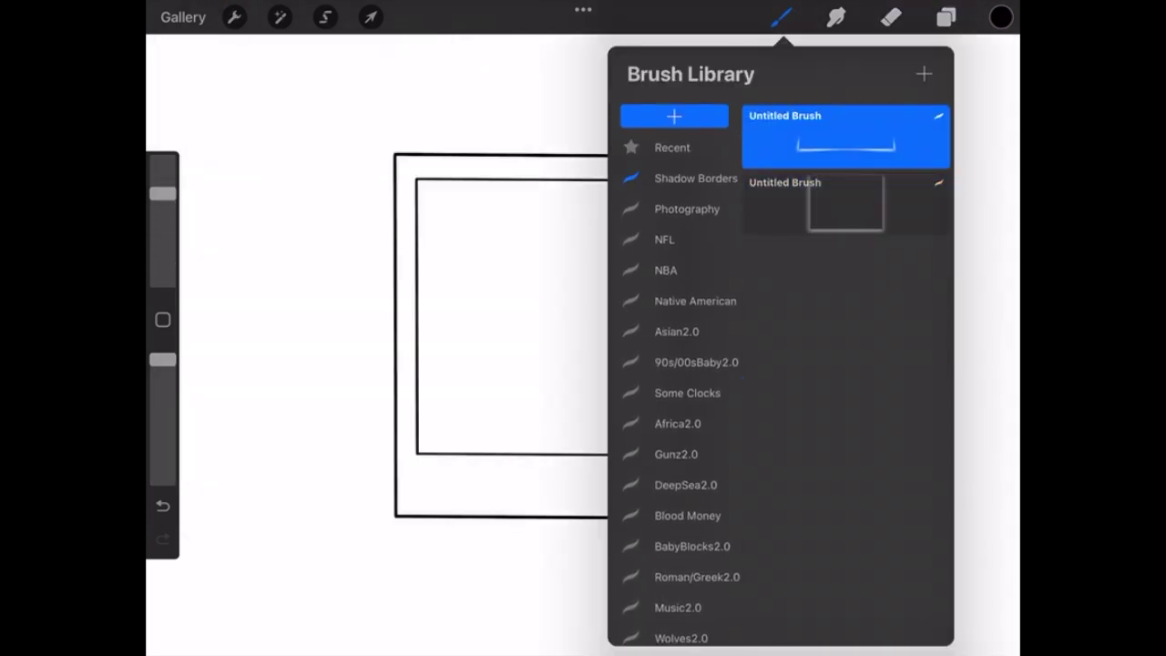
click(371, 16)
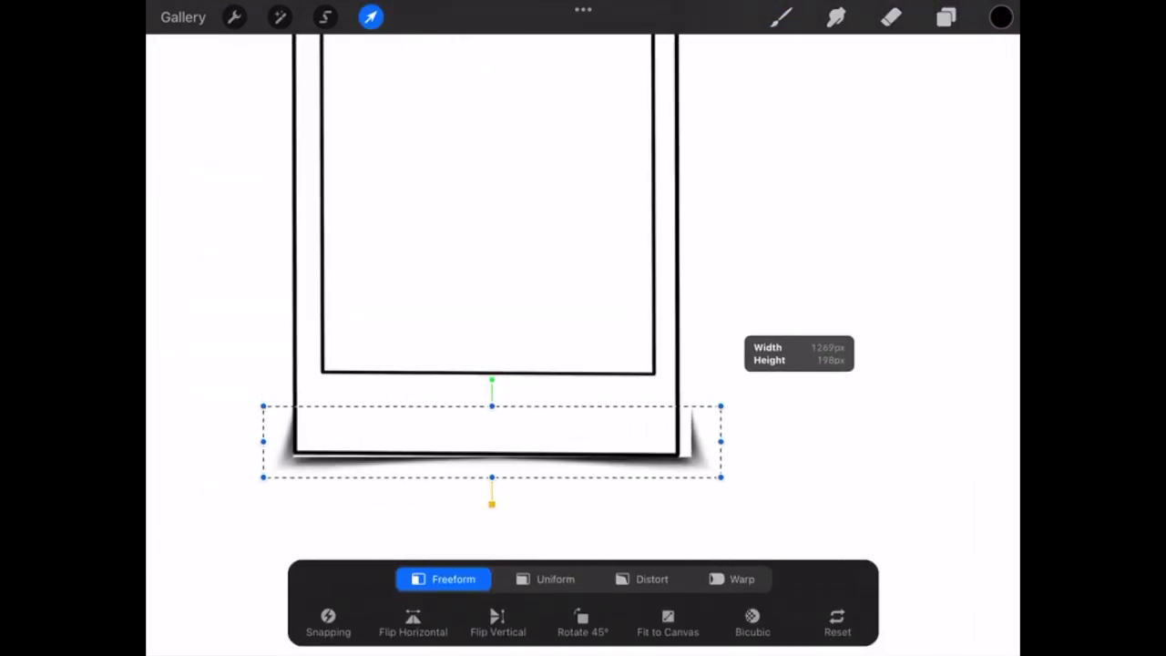
key(b)
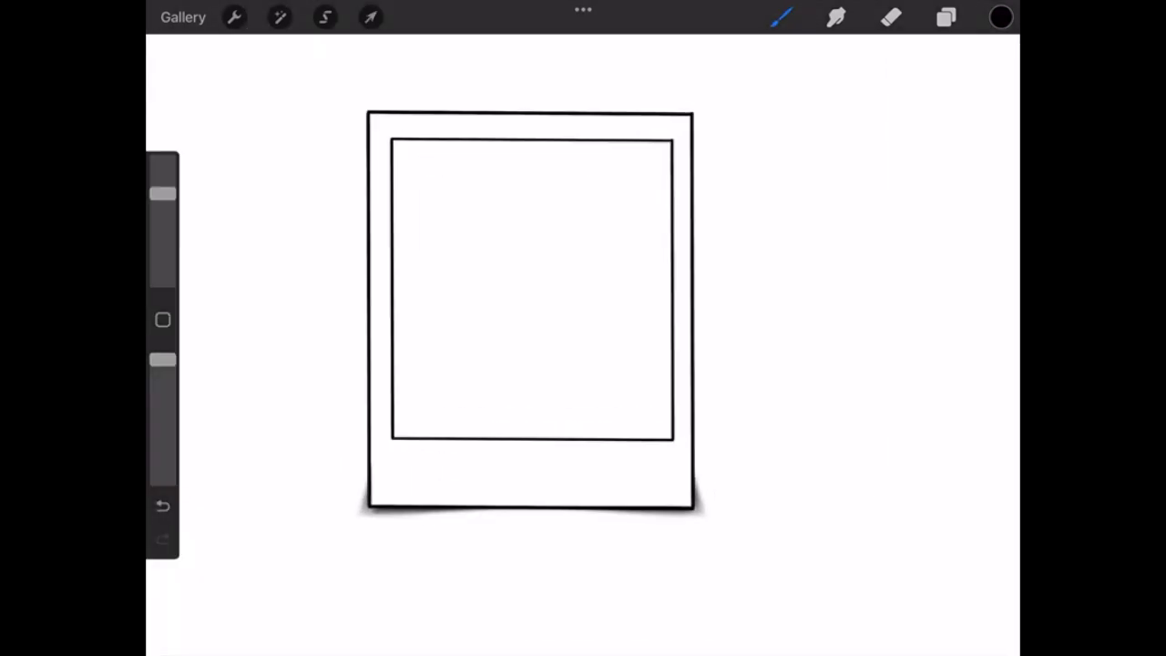
Step: Stamp a second shadow, rotate it upright and stretch it along the frame's right edge
click(947, 17)
click(780, 17)
click(371, 17)
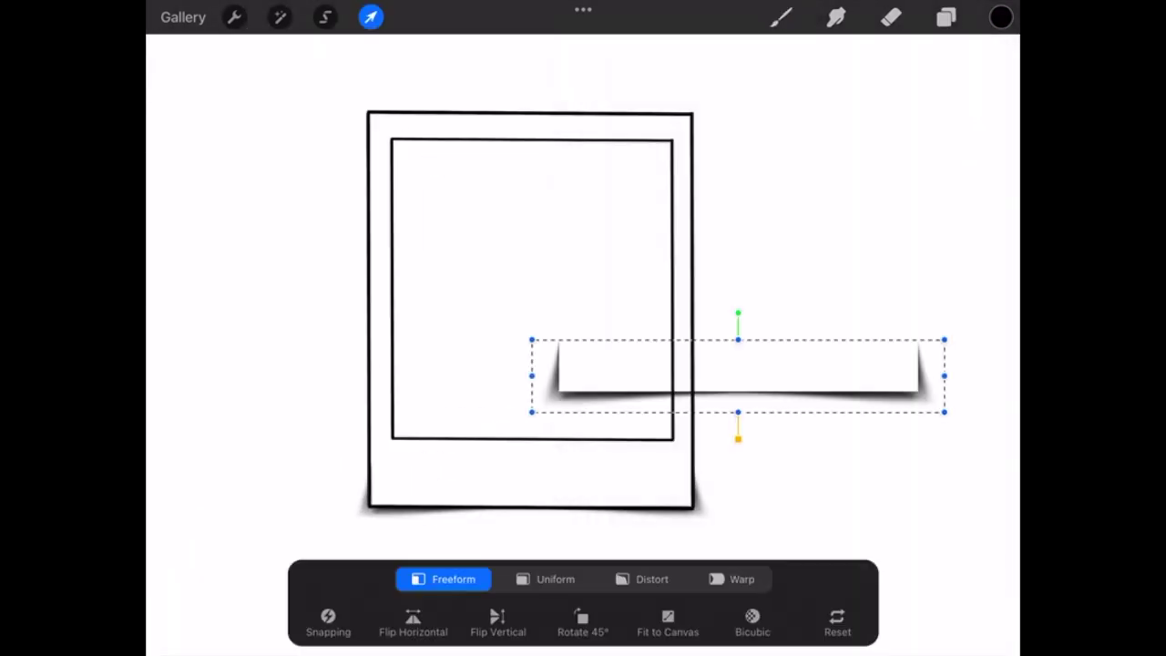
drag(737, 312, 633, 286)
drag(677, 494, 677, 532)
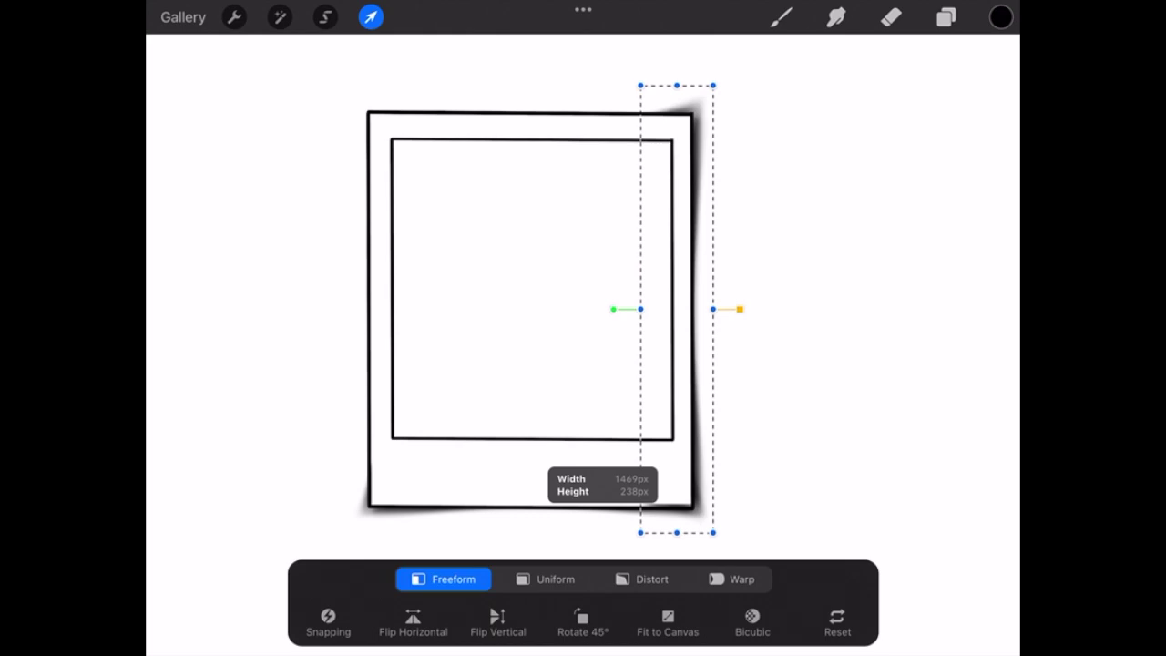
click(781, 17)
click(946, 16)
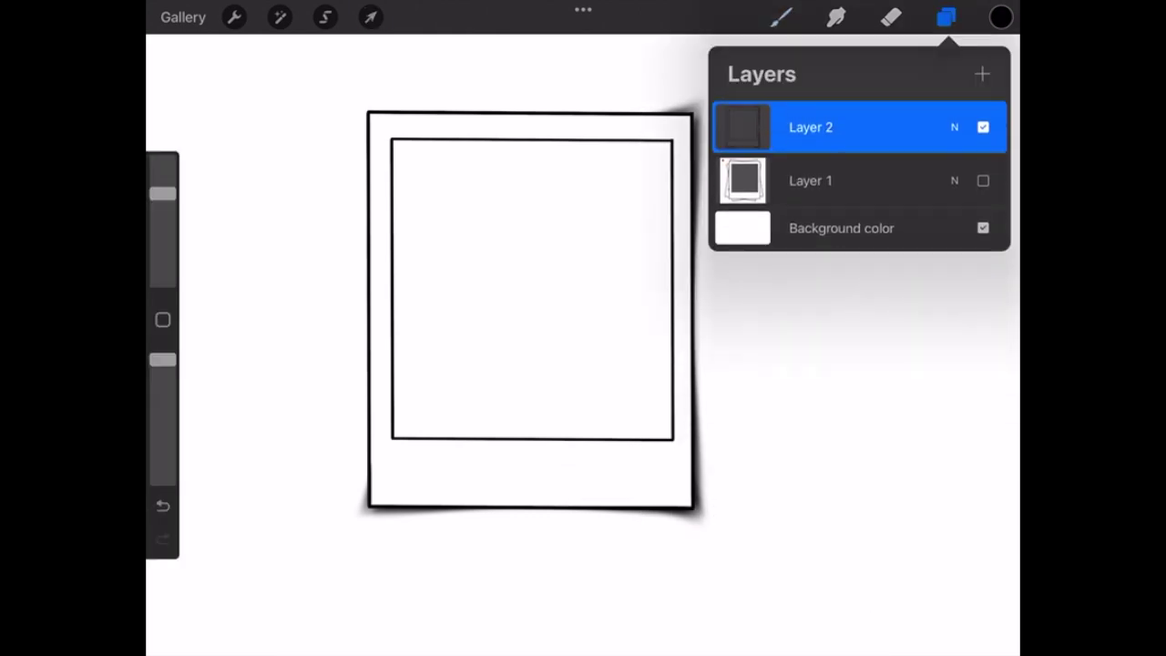
Step: On a new layer, stamp an LA palm tree in the window and erase its trunk below
click(982, 74)
click(781, 17)
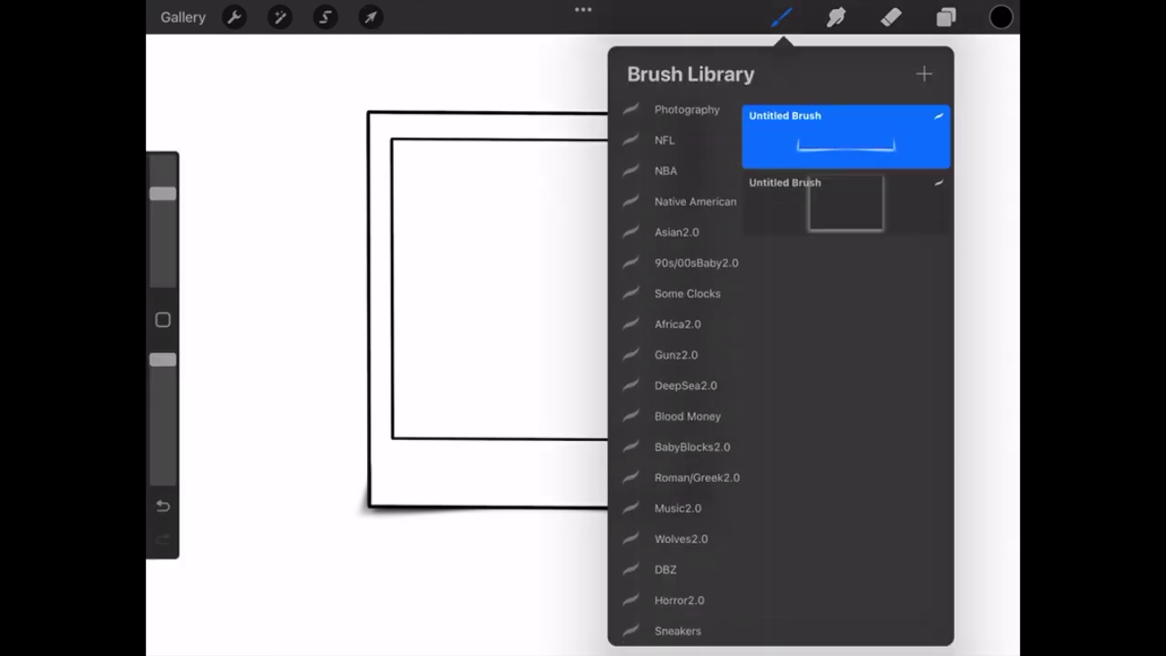
scroll(683, 365, down, 5)
click(661, 387)
scroll(845, 364, down, 3)
click(832, 218)
click(447, 367)
click(371, 16)
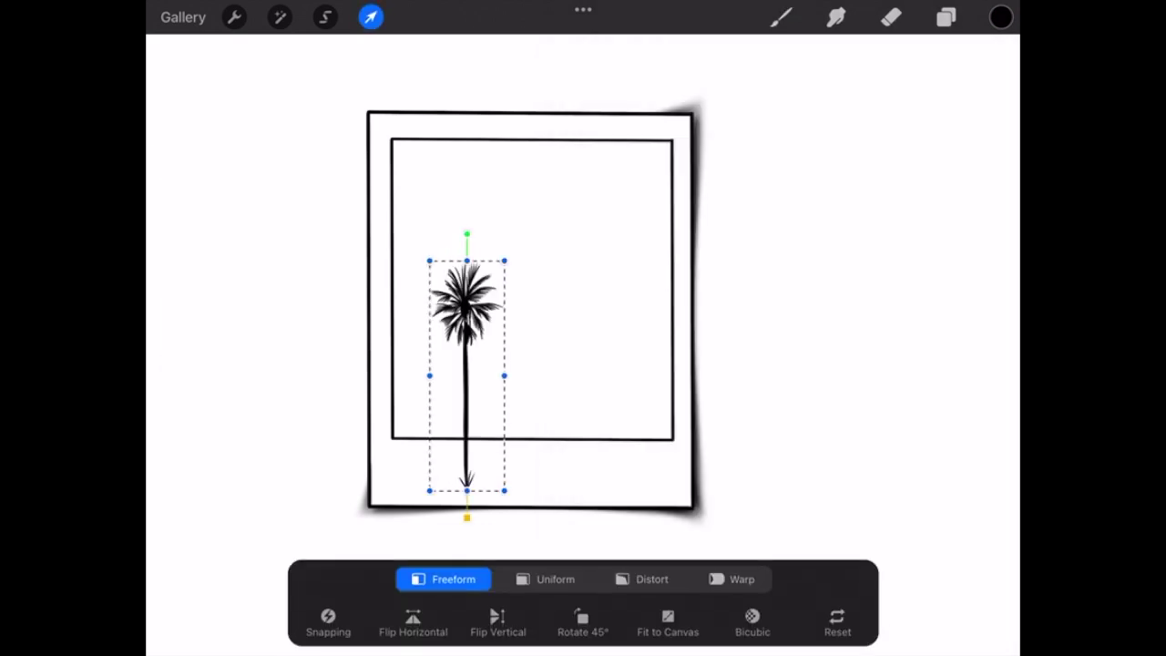
drag(446, 364, 429, 387)
click(891, 17)
drag(429, 441, 429, 473)
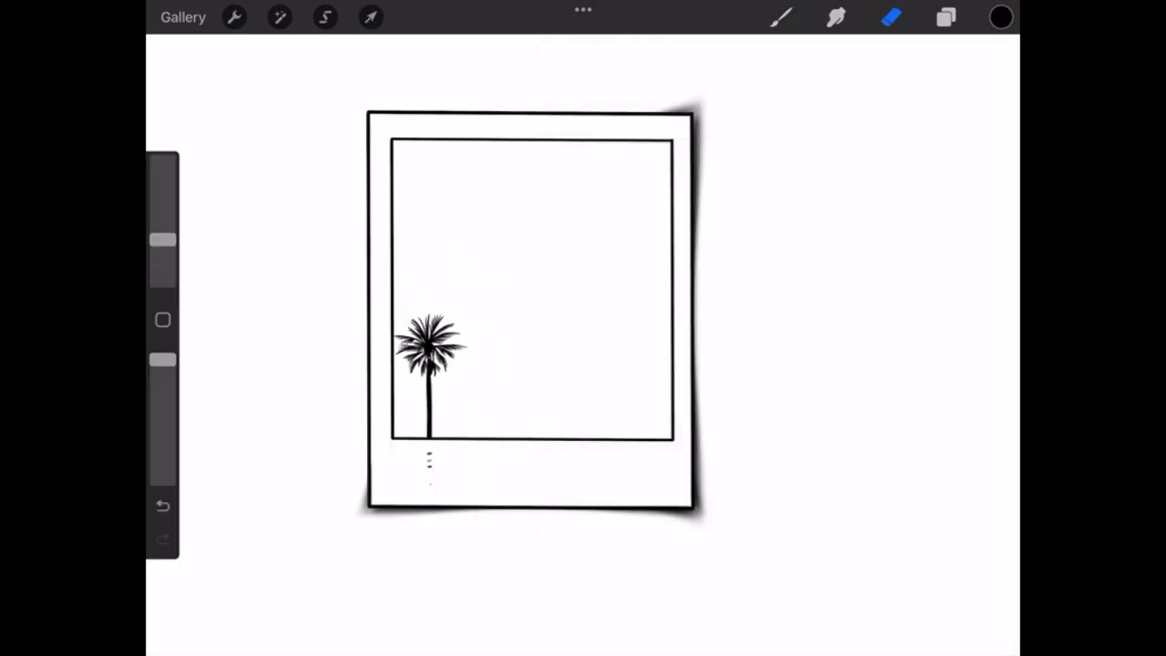
Step: Stamp the Hollywood sign into the window, nudge it up and erase its left overhang
click(946, 17)
click(781, 16)
click(832, 364)
click(537, 239)
click(371, 17)
drag(538, 273, 534, 260)
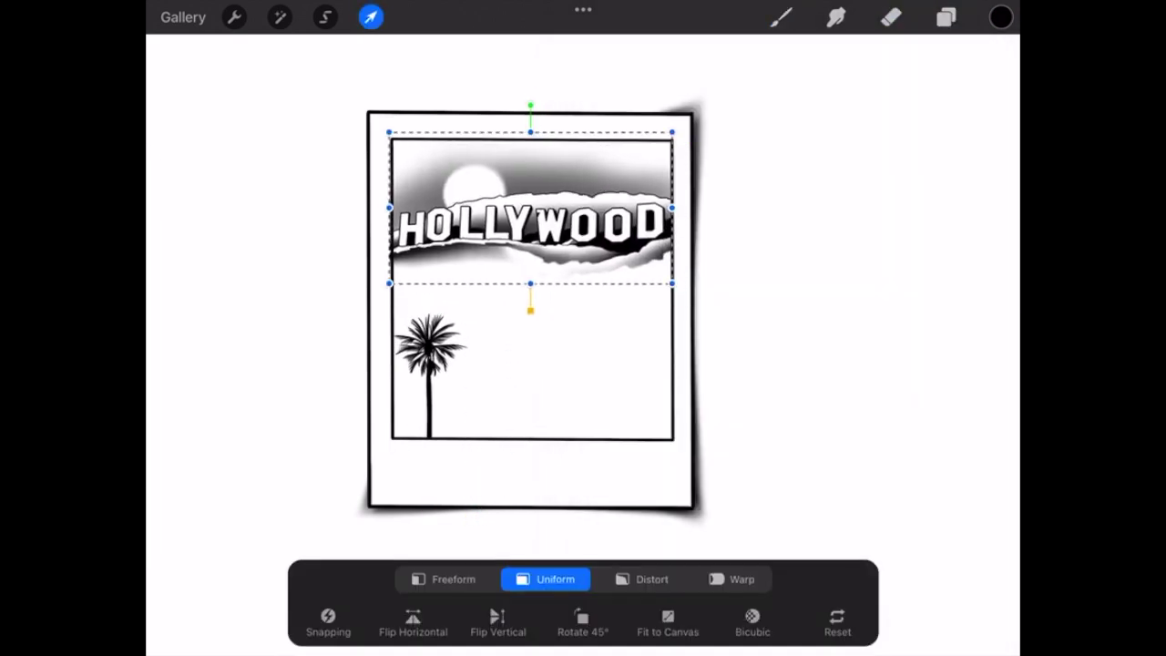
click(891, 16)
drag(391, 191, 392, 264)
Step: Stamp the LA skyline, shrink it and move it to the window's lower right
click(781, 16)
scroll(845, 365, down, 3)
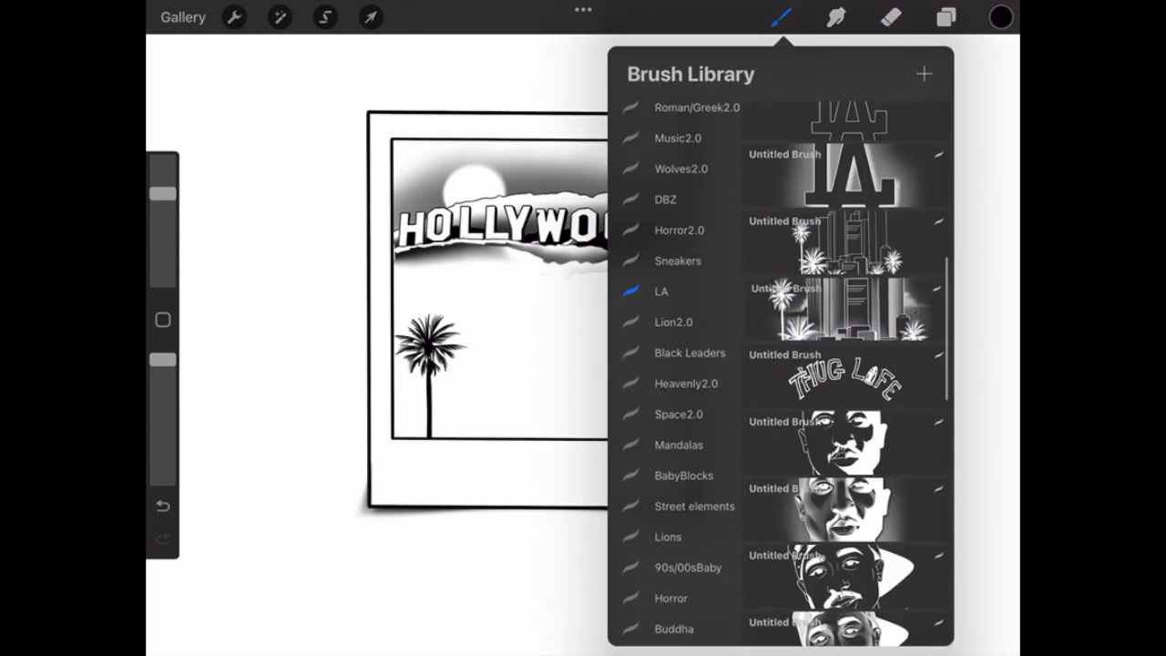
click(833, 119)
click(605, 366)
click(370, 16)
drag(748, 224, 702, 267)
click(453, 580)
mouse_move(703, 378)
mouse_down()
mouse_move(735, 378)
mouse_move(729, 465)
mouse_up()
Step: Erase the skyline parts past the frame's right edge and below the window
click(891, 16)
drag(162, 240, 162, 221)
mouse_move(711, 278)
mouse_down()
mouse_move(710, 446)
mouse_move(681, 401)
mouse_up()
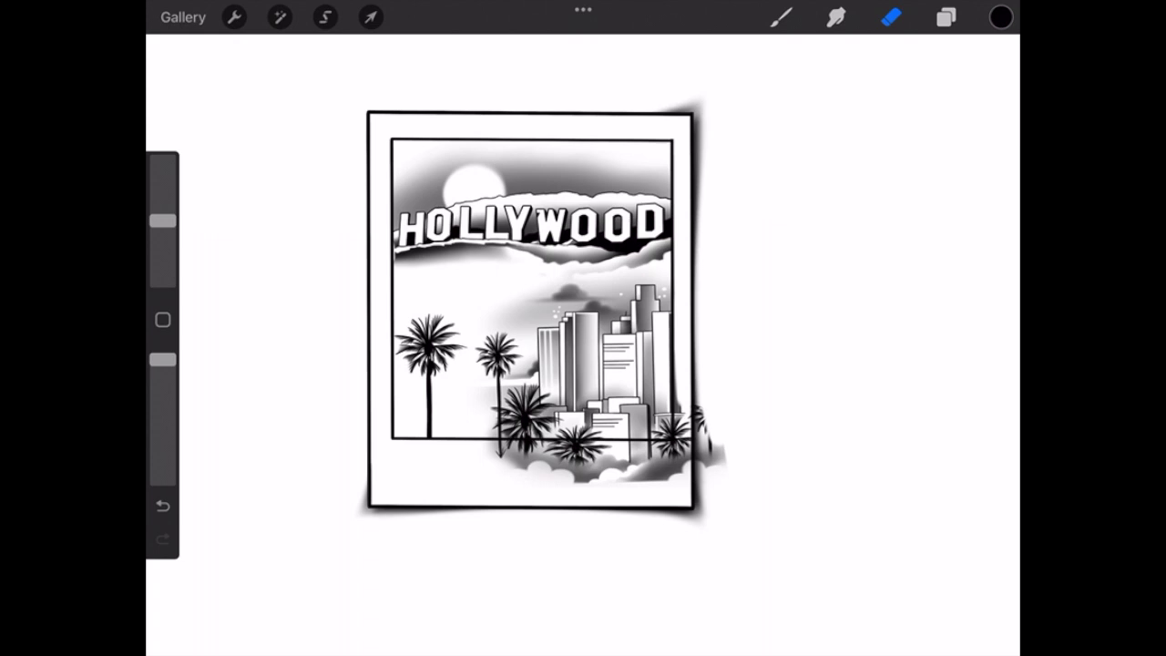
mouse_move(683, 350)
mouse_down()
mouse_move(710, 473)
mouse_move(491, 464)
mouse_move(652, 448)
mouse_up()
drag(569, 441, 674, 452)
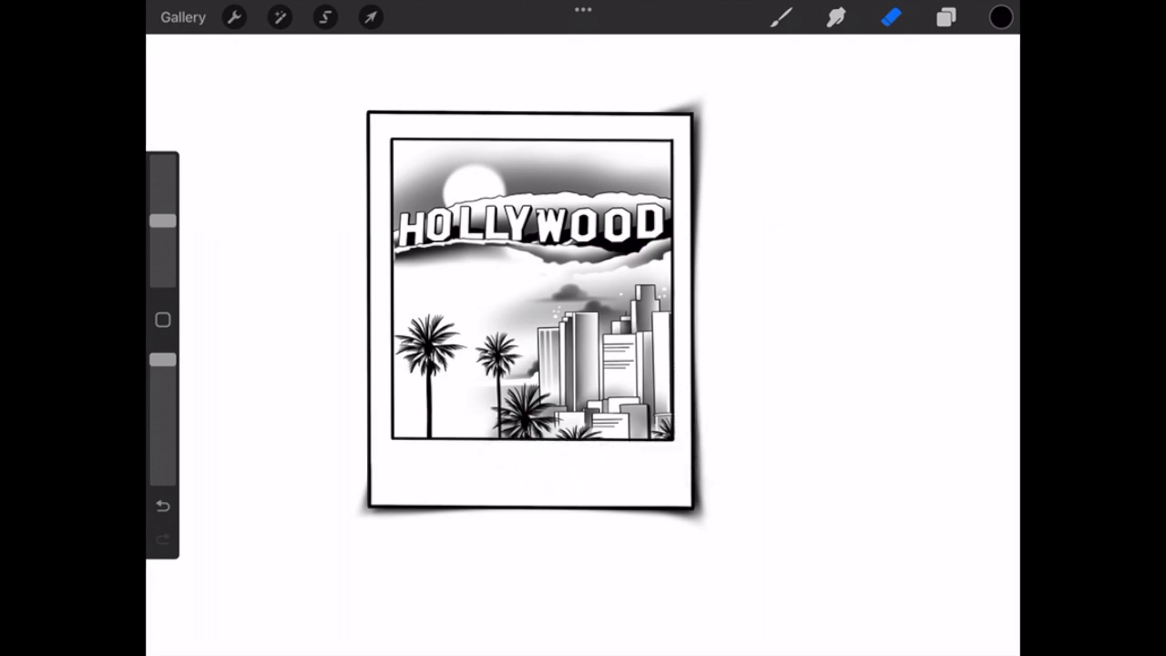
Step: Merge all artwork layers into Layer 2, invert its colours and copy it
click(946, 16)
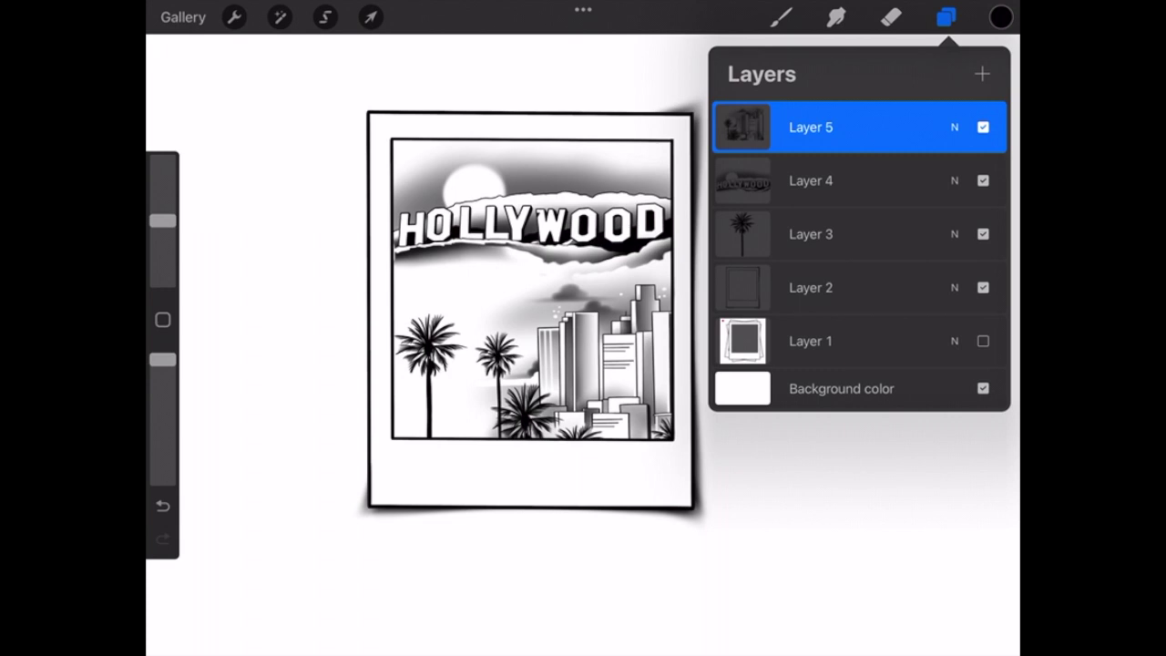
drag(811, 287, 811, 145)
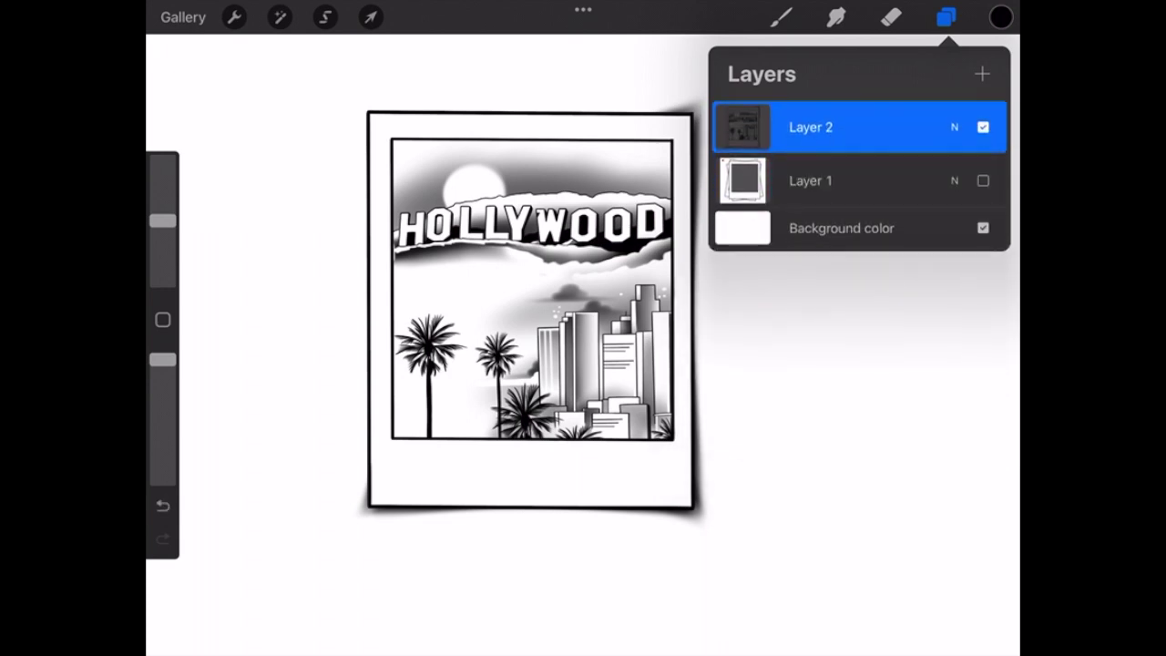
click(742, 128)
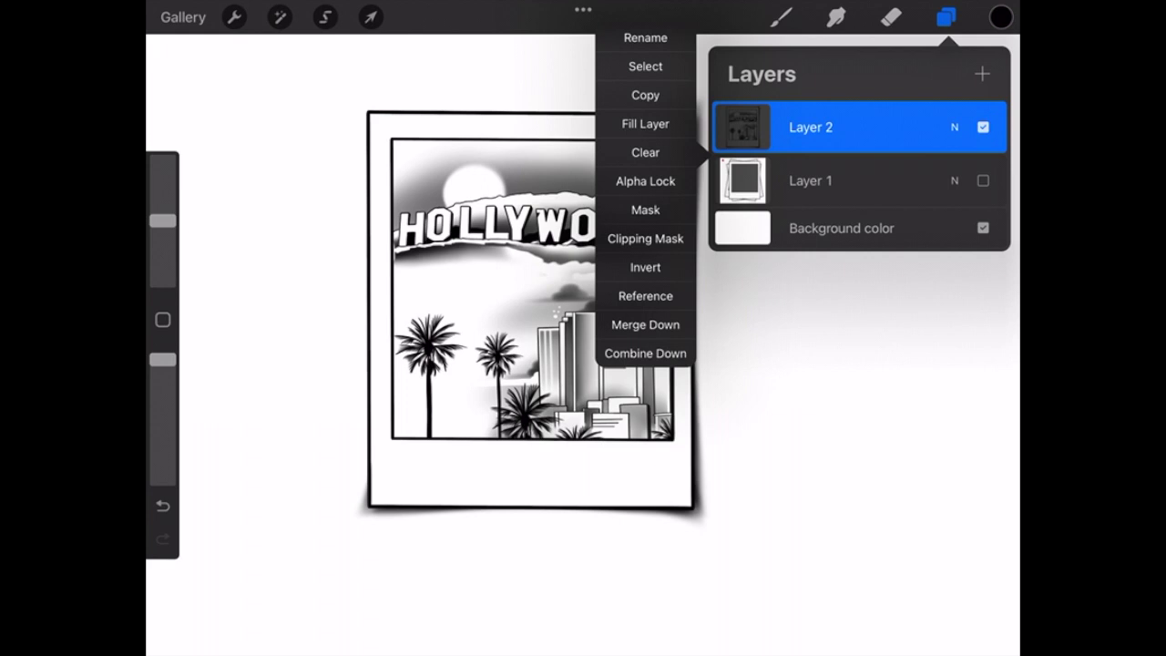
click(645, 267)
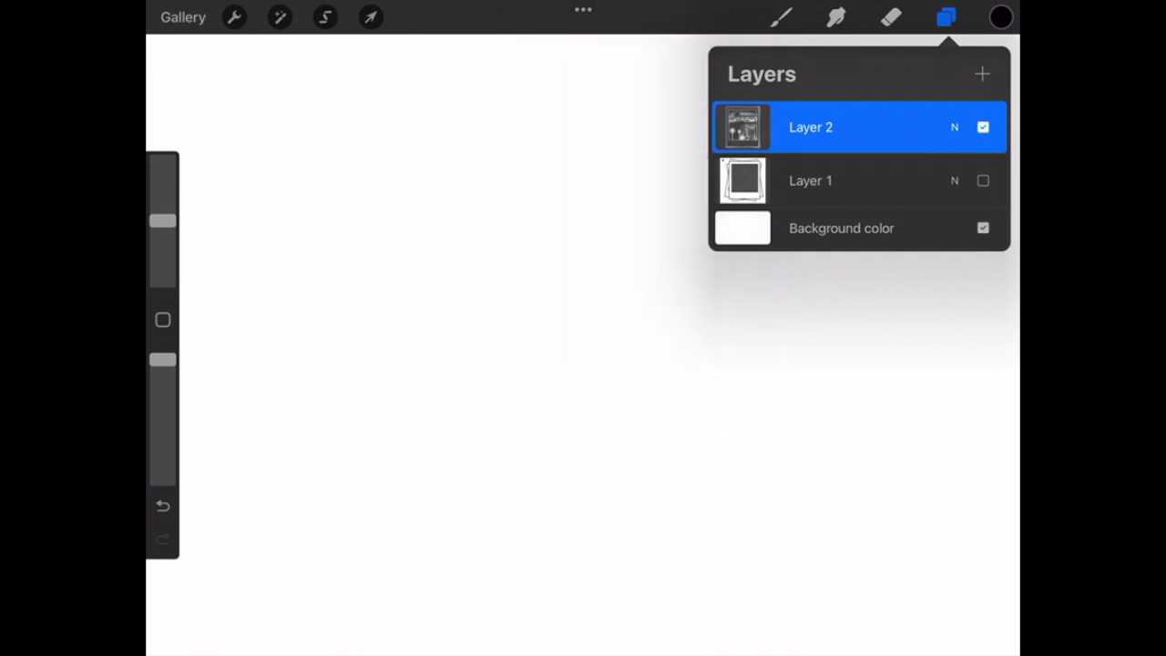
click(742, 127)
click(645, 94)
Step: Add an empty brush set named 'Photographs' at the top of the Brush Library
click(782, 16)
drag(679, 182, 679, 236)
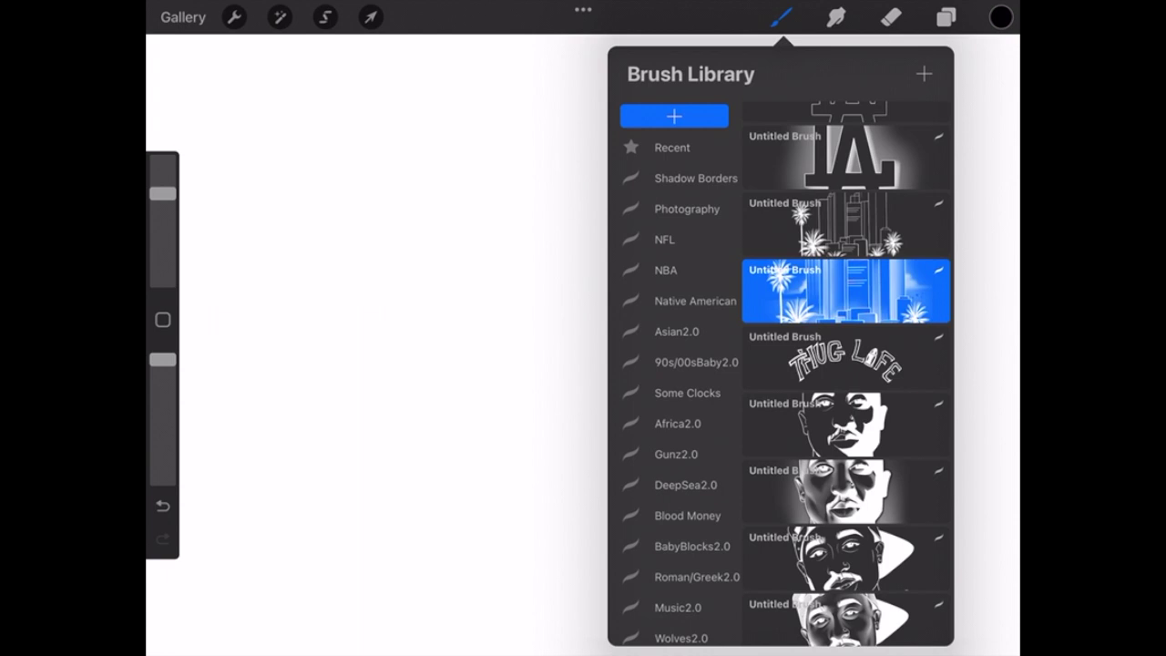
click(674, 116)
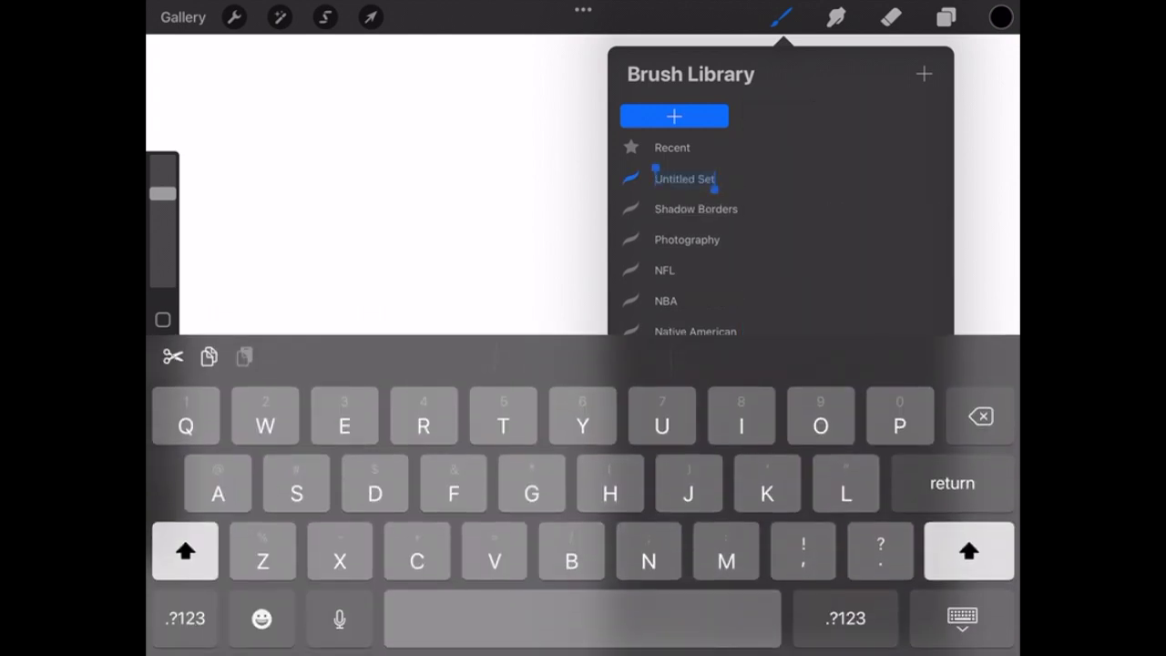
text(Photo)
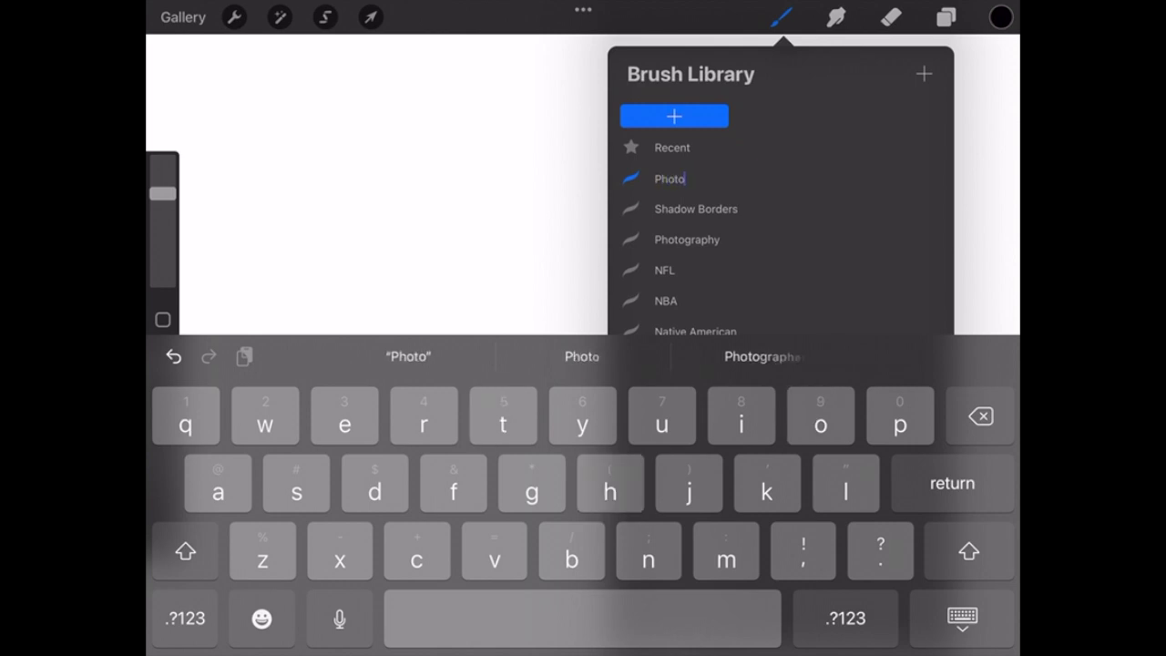
text(graphs)
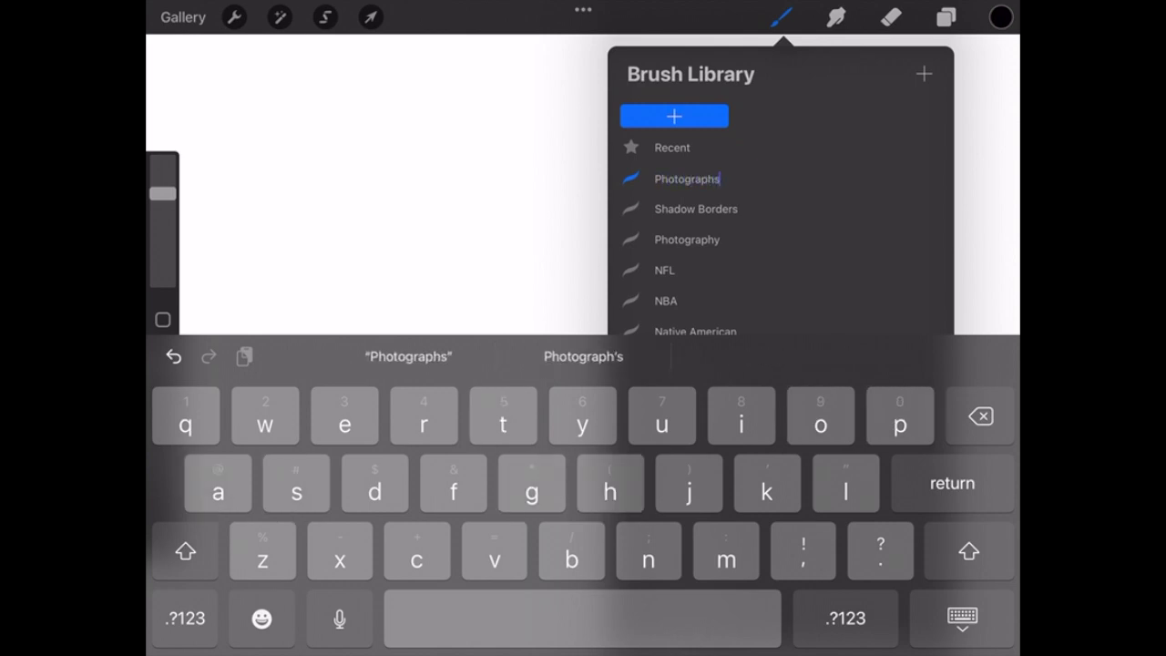
key(Return)
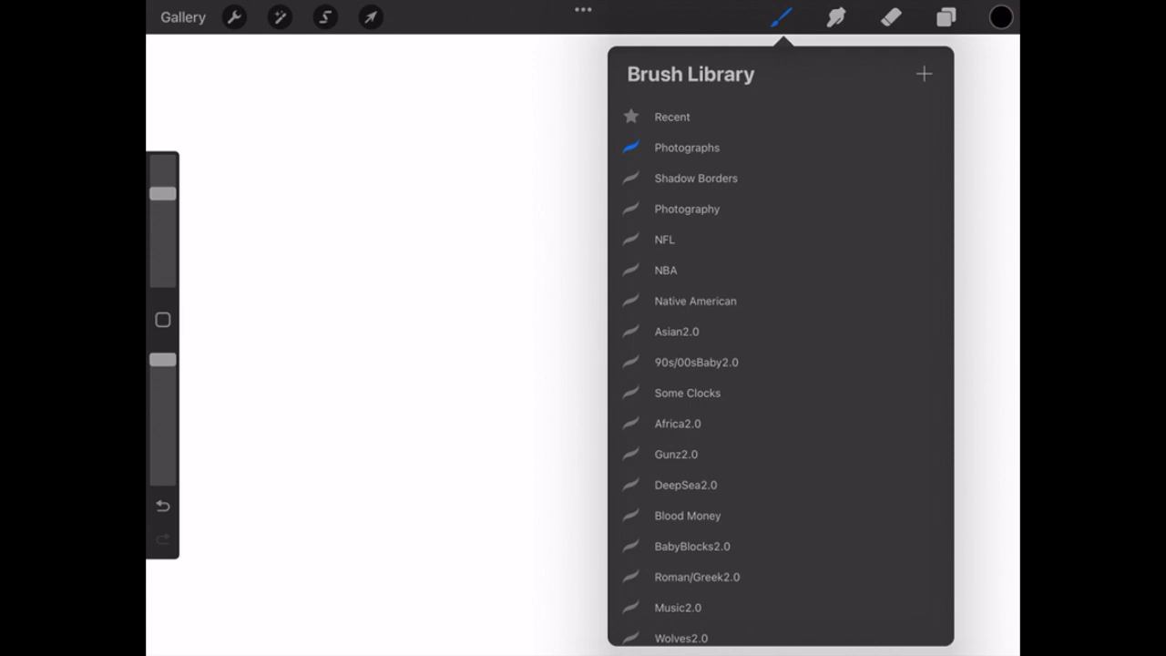
Step: Add a new brush to the Photographs set using the pasted inverted polaroid artwork as its shape
click(924, 74)
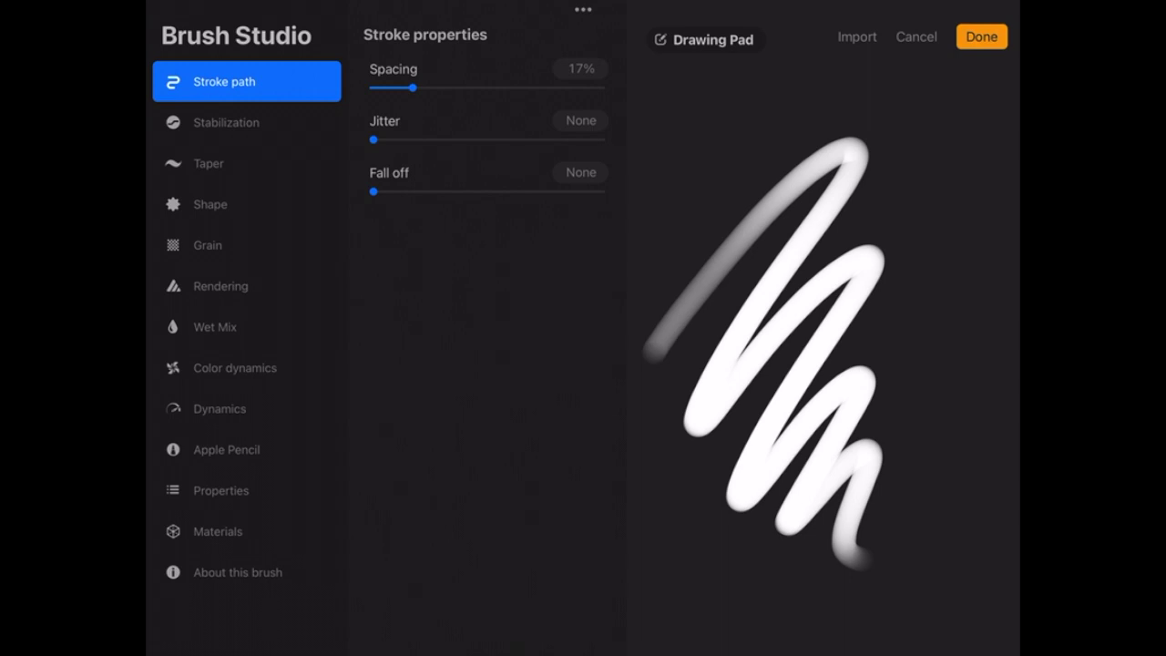
click(210, 204)
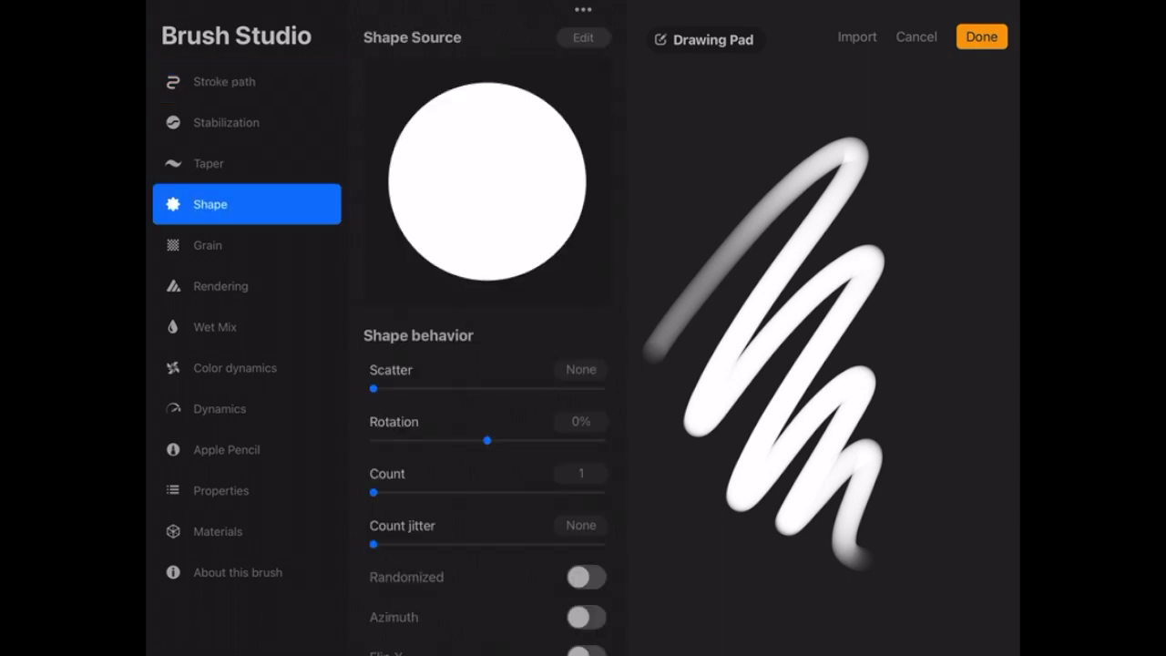
click(583, 37)
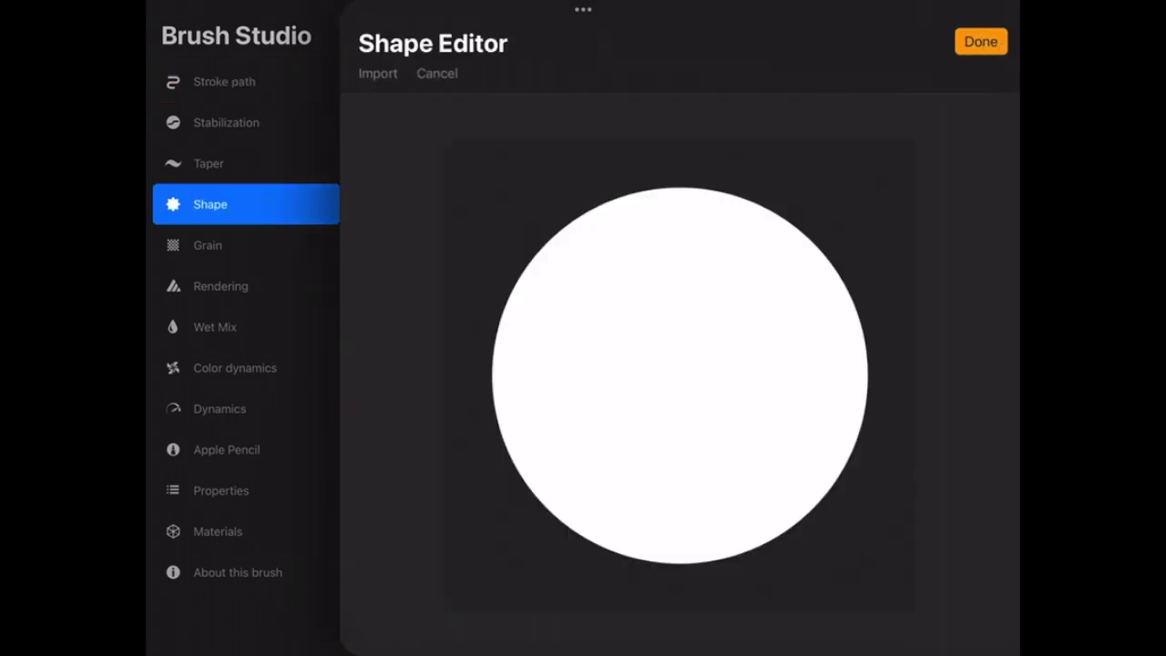
click(377, 73)
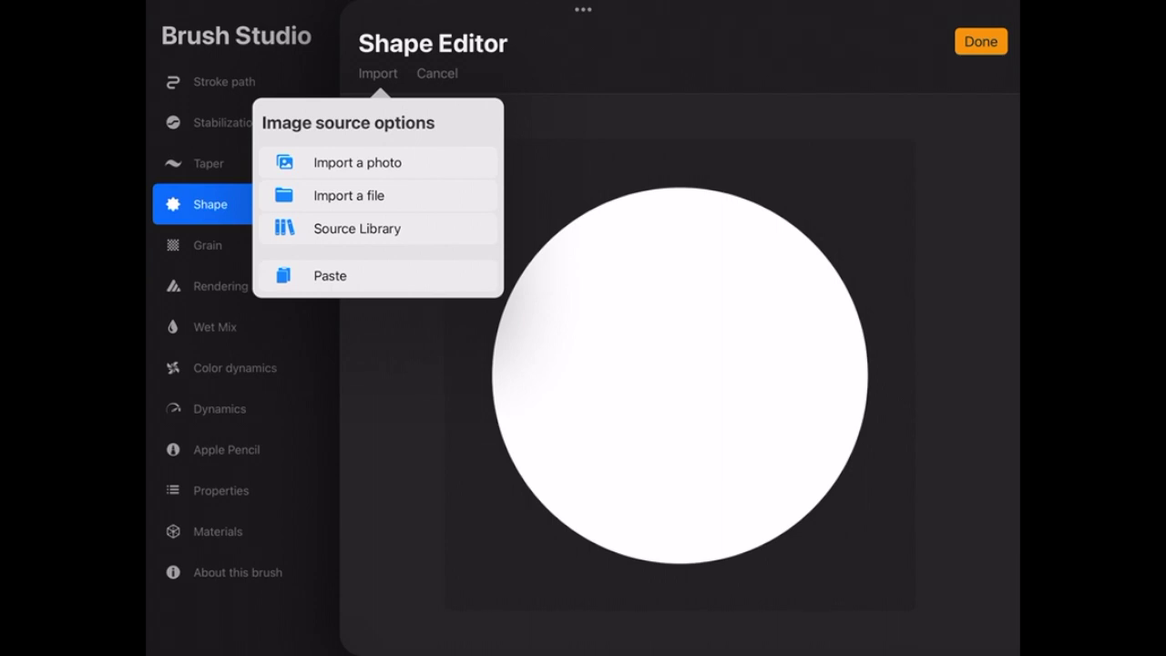
click(330, 275)
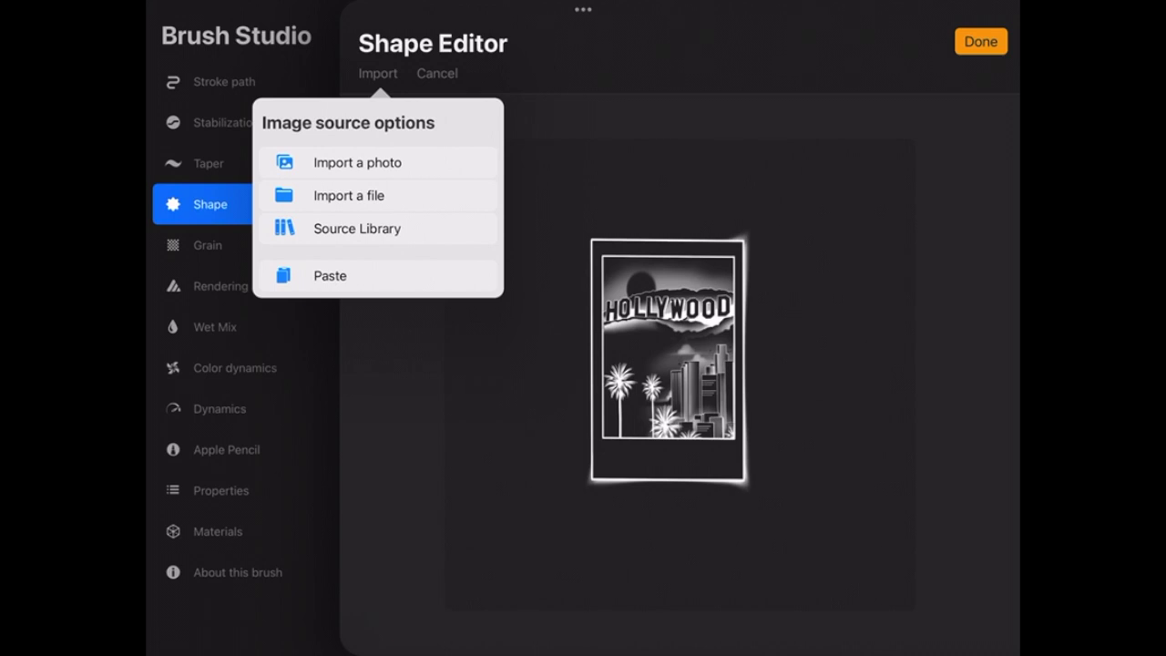
click(980, 41)
click(980, 41)
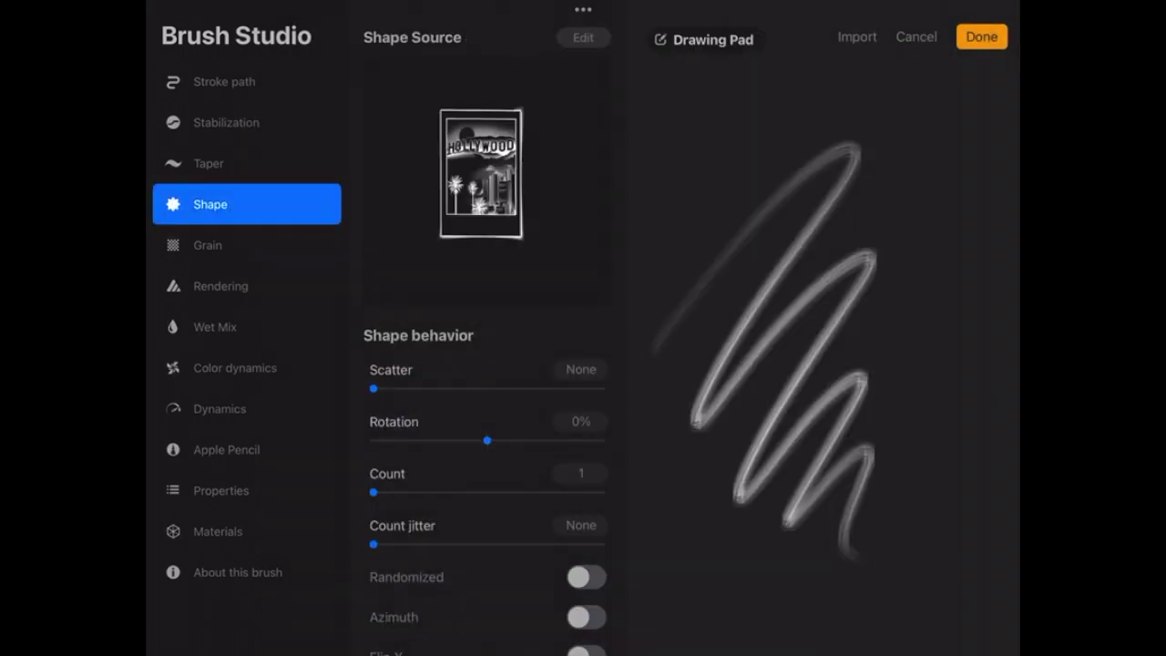
Step: Set the brush's stroke spacing to 99% and Apple Pencil pressure opacity to None
click(224, 81)
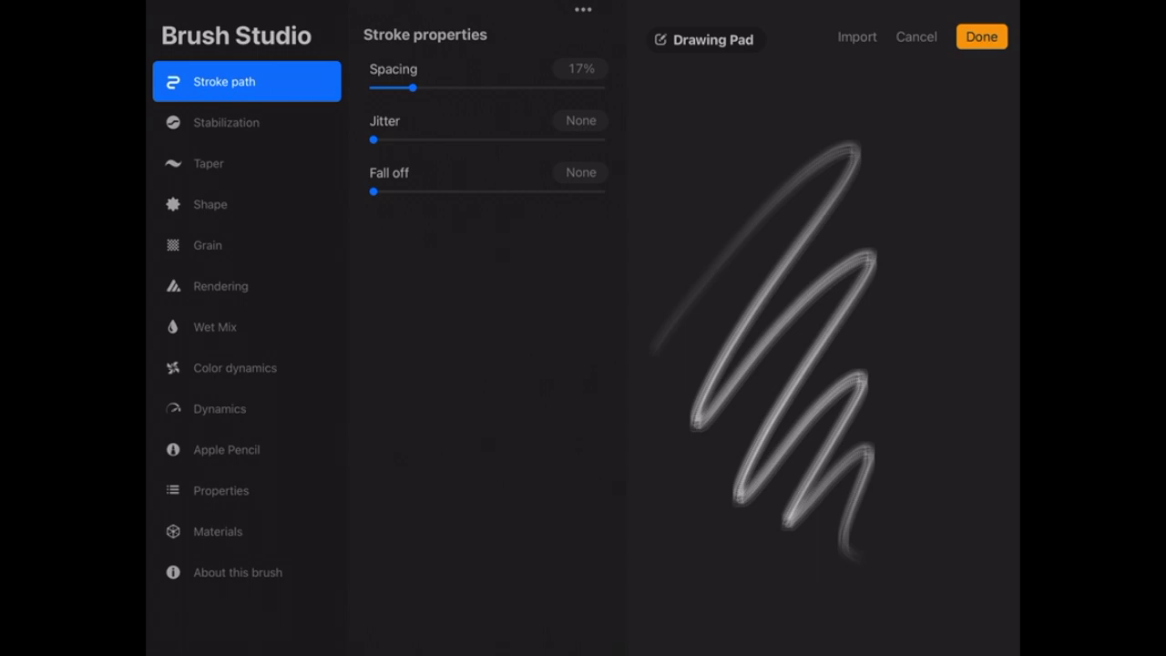
drag(413, 88, 601, 87)
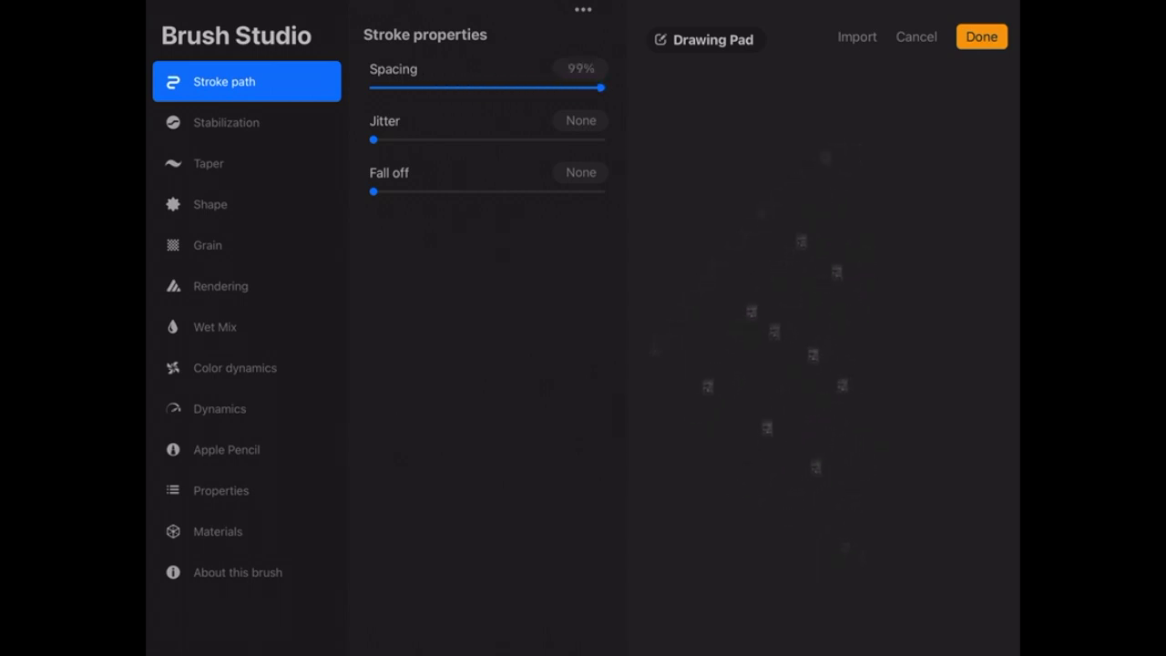
click(226, 449)
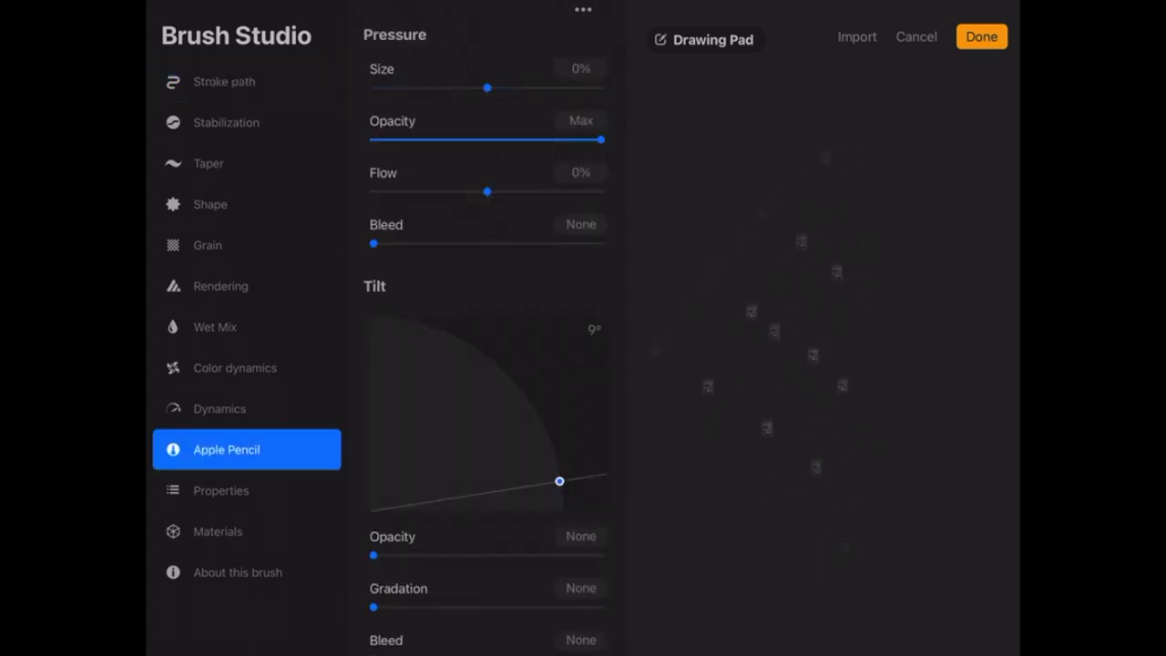
drag(601, 139, 373, 140)
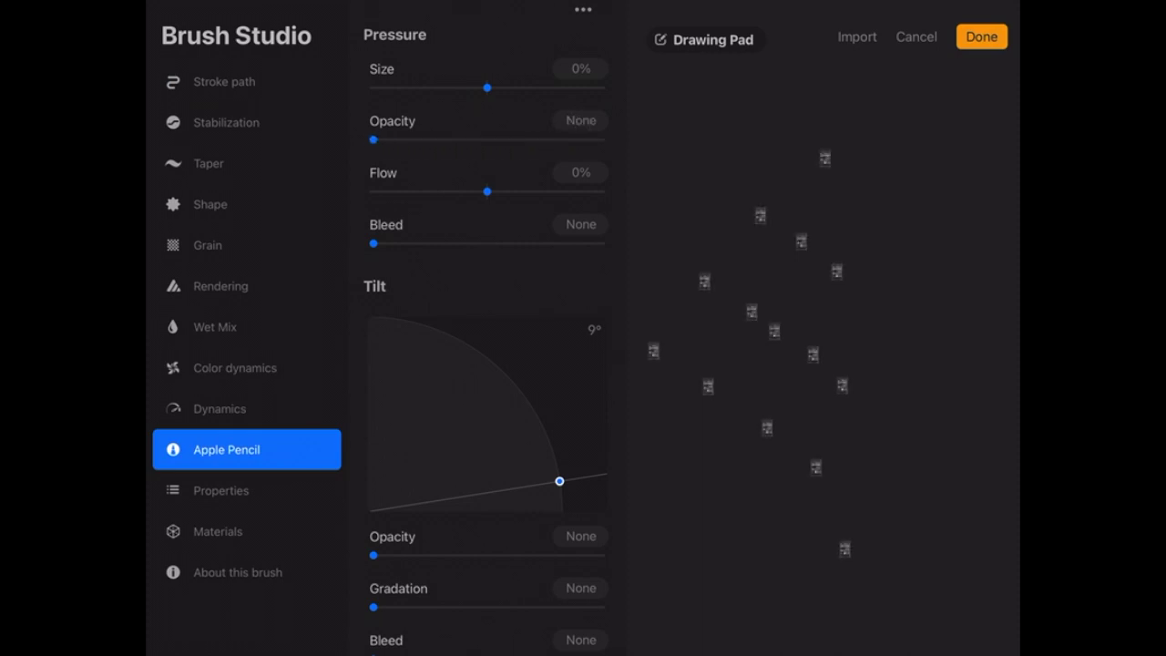
Step: Turn on stamp preview at 20% and raise the maximum brush size to Max
click(221, 490)
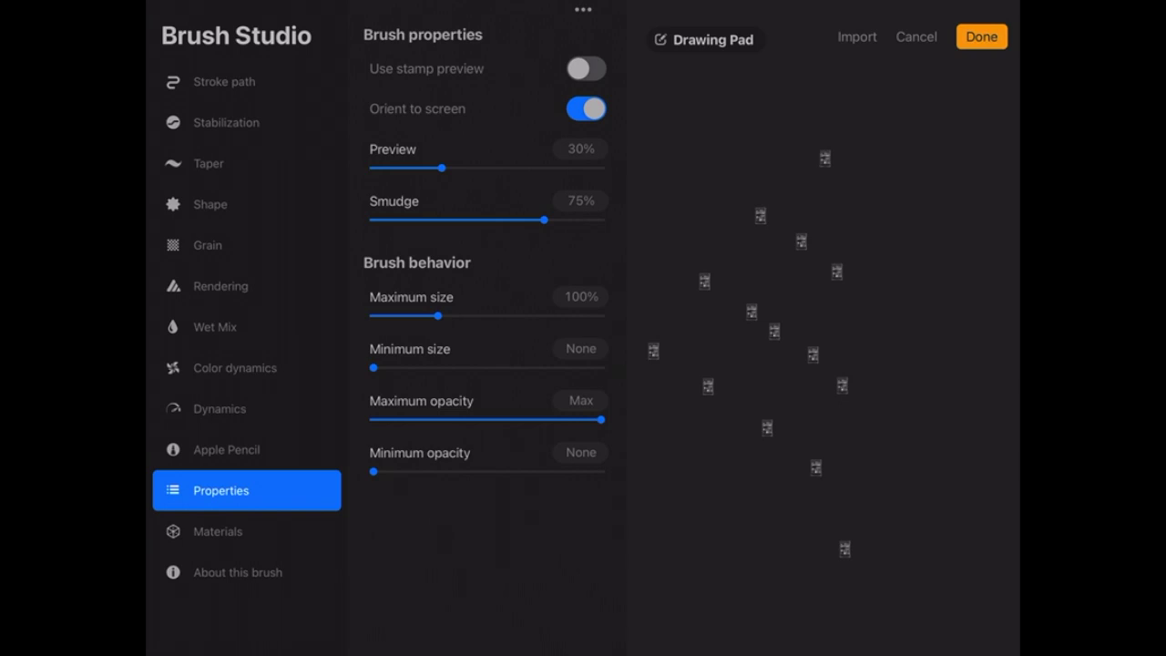
click(586, 68)
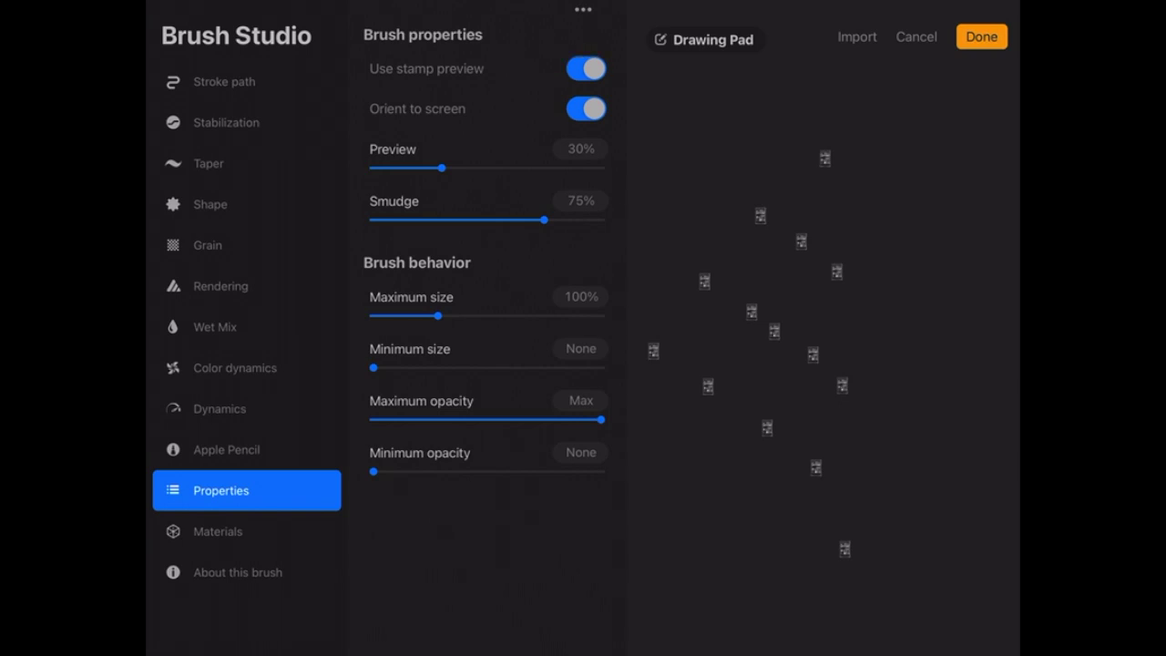
drag(441, 168, 418, 168)
drag(438, 315, 601, 316)
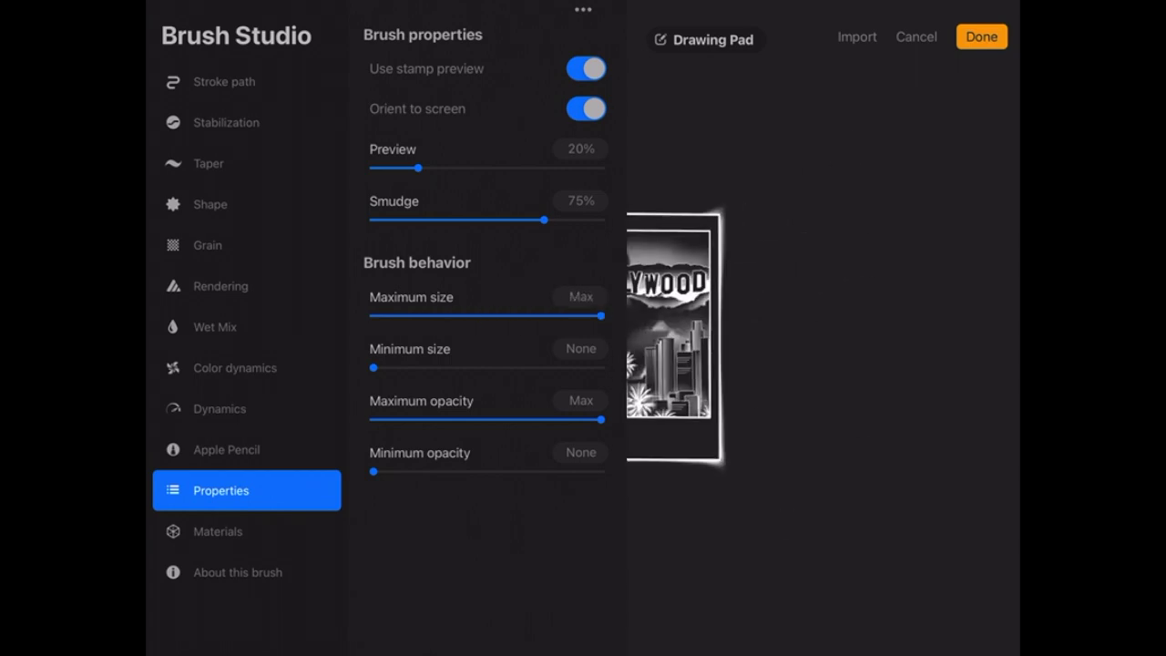
Step: Save the brush, stamp the polaroid, then uniformly shrink it, move it lower and tilt it slightly
click(981, 36)
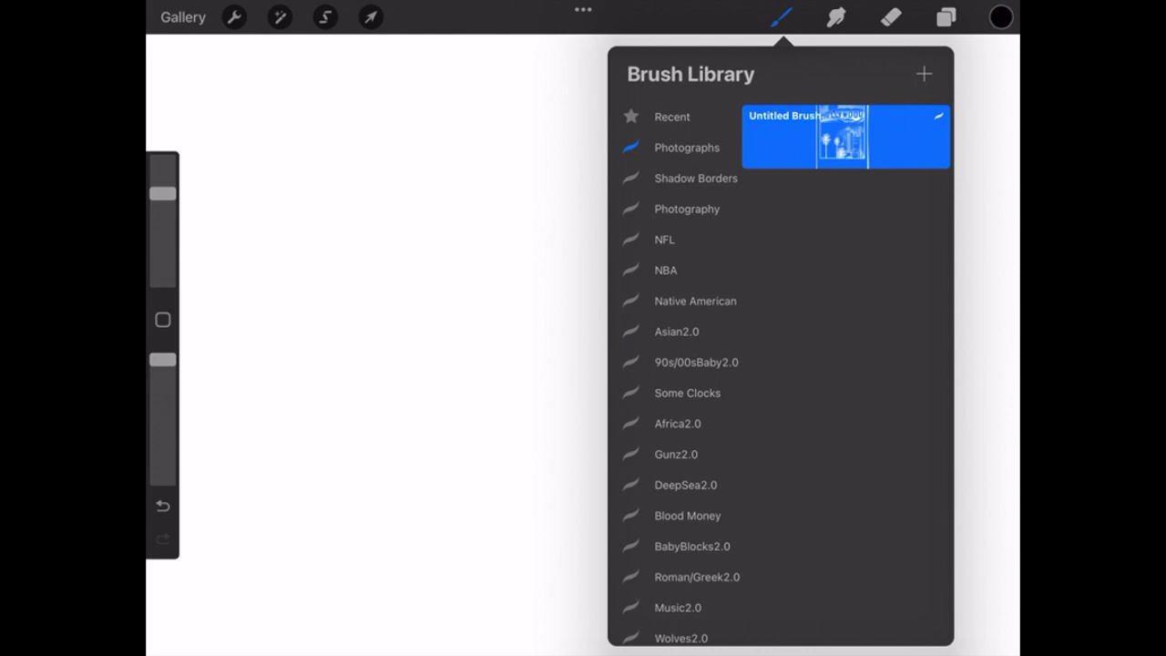
key(Escape)
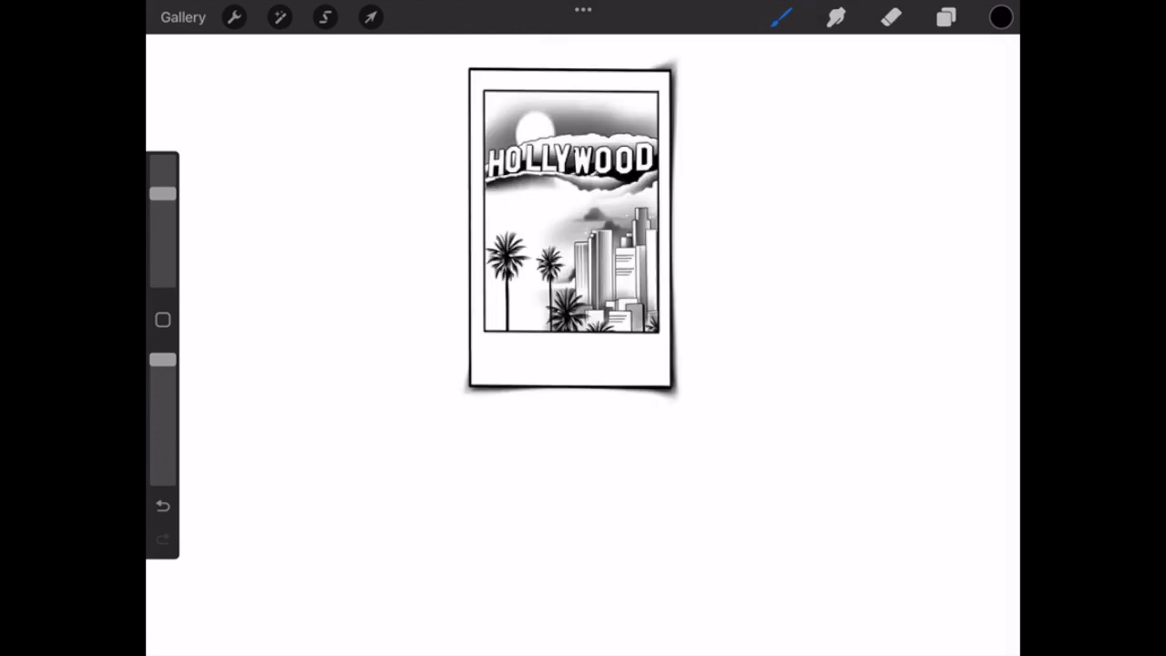
key(v)
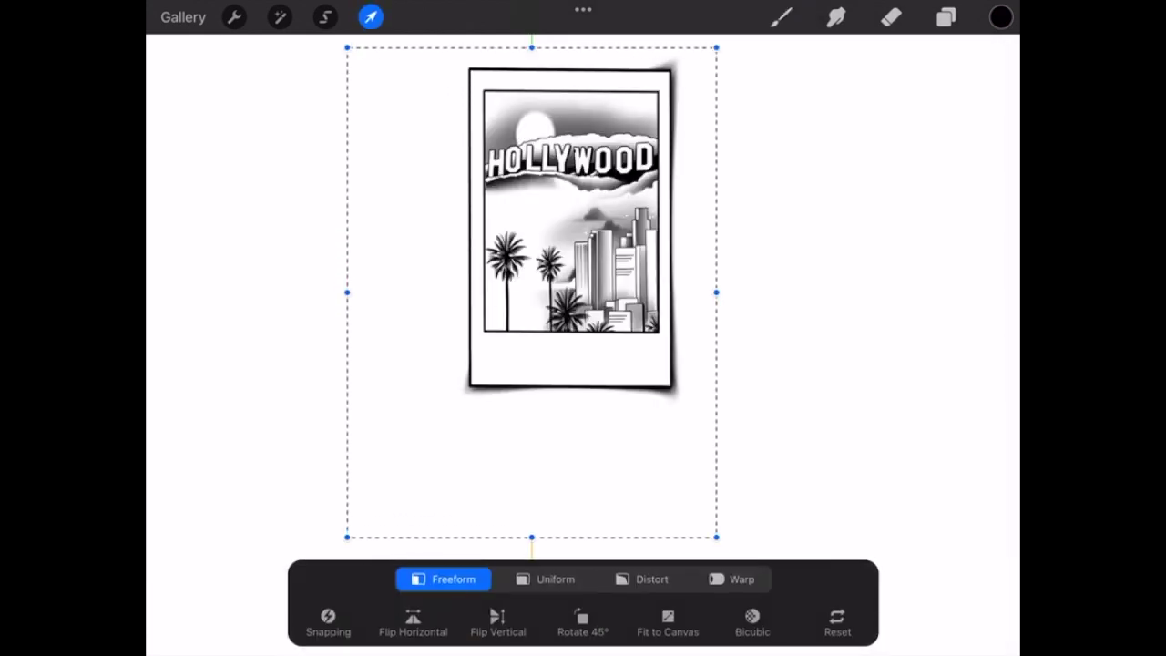
mouse_move(716, 536)
mouse_down()
mouse_move(692, 424)
mouse_move(666, 425)
mouse_up()
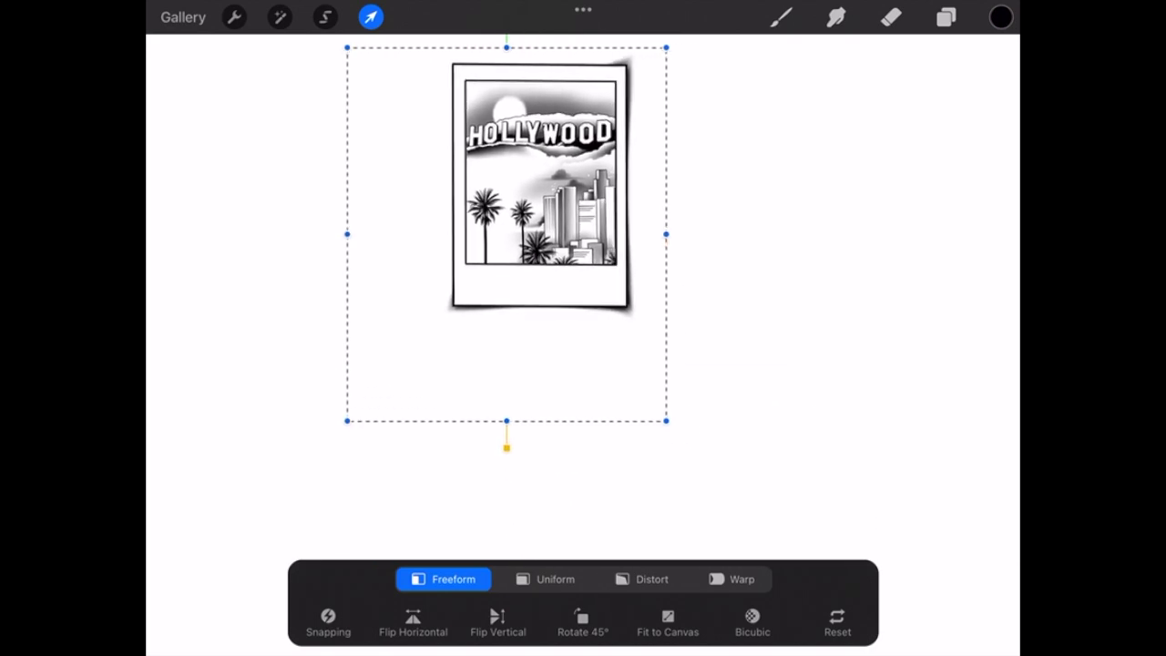
click(545, 580)
drag(507, 237, 508, 294)
mouse_move(507, 81)
mouse_down()
mouse_move(686, 203)
mouse_move(421, 474)
mouse_move(379, 140)
mouse_move(508, 81)
mouse_up()
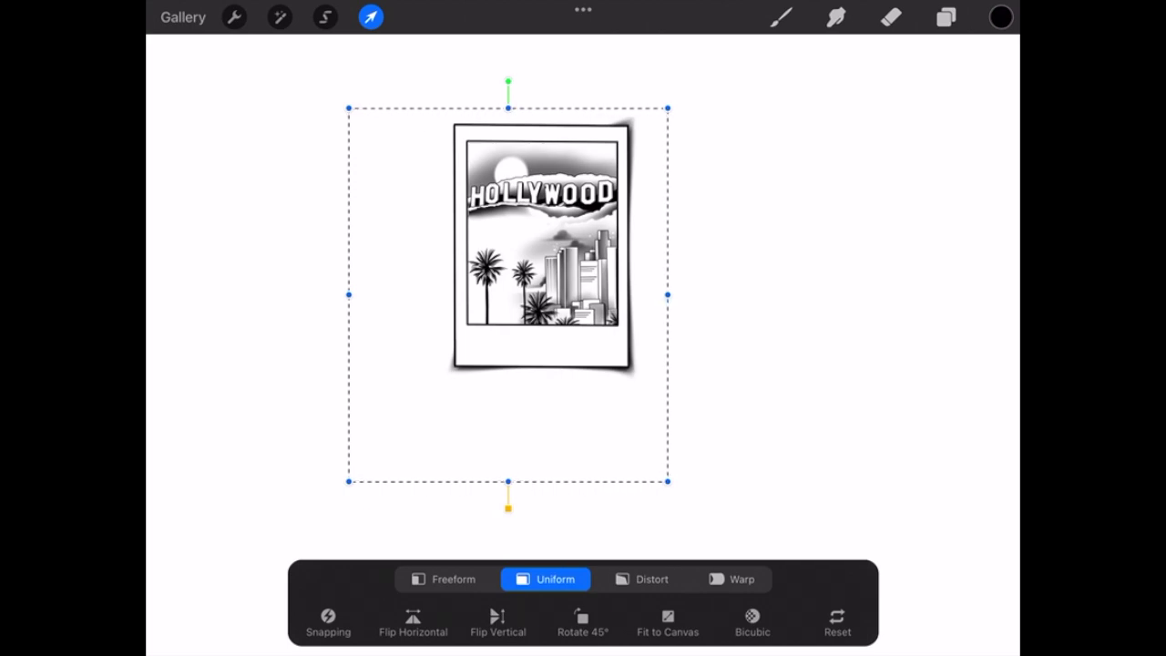